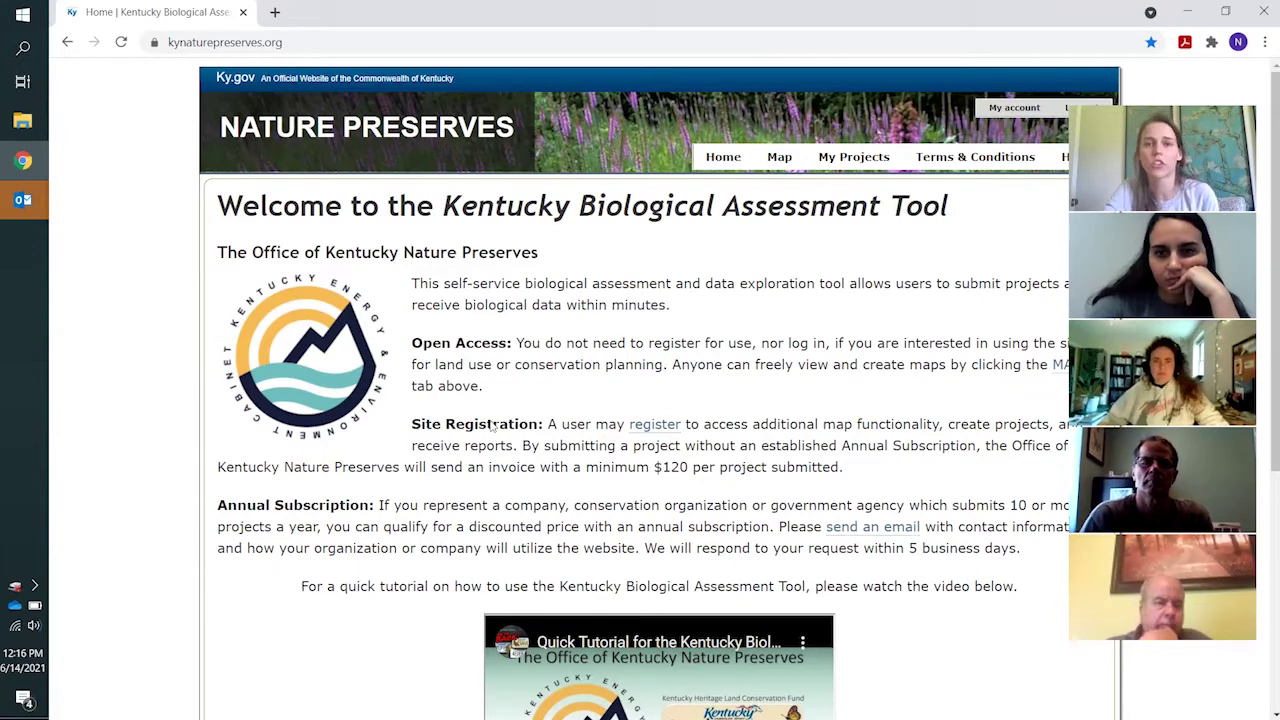
Open the site's map and turn on the State Natural Areas layer under OKNP Public Lands
scroll(490, 426, down, 1)
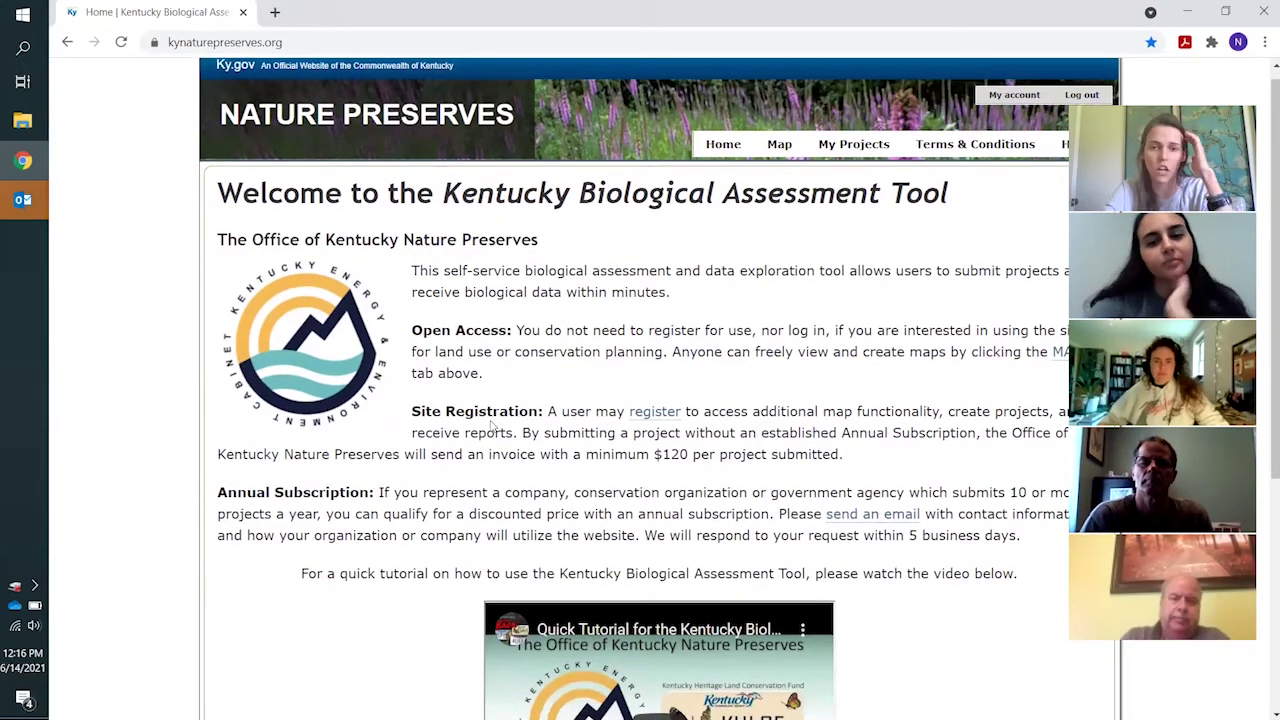
scroll(490, 426, down, 1)
scroll(490, 426, down, 1)
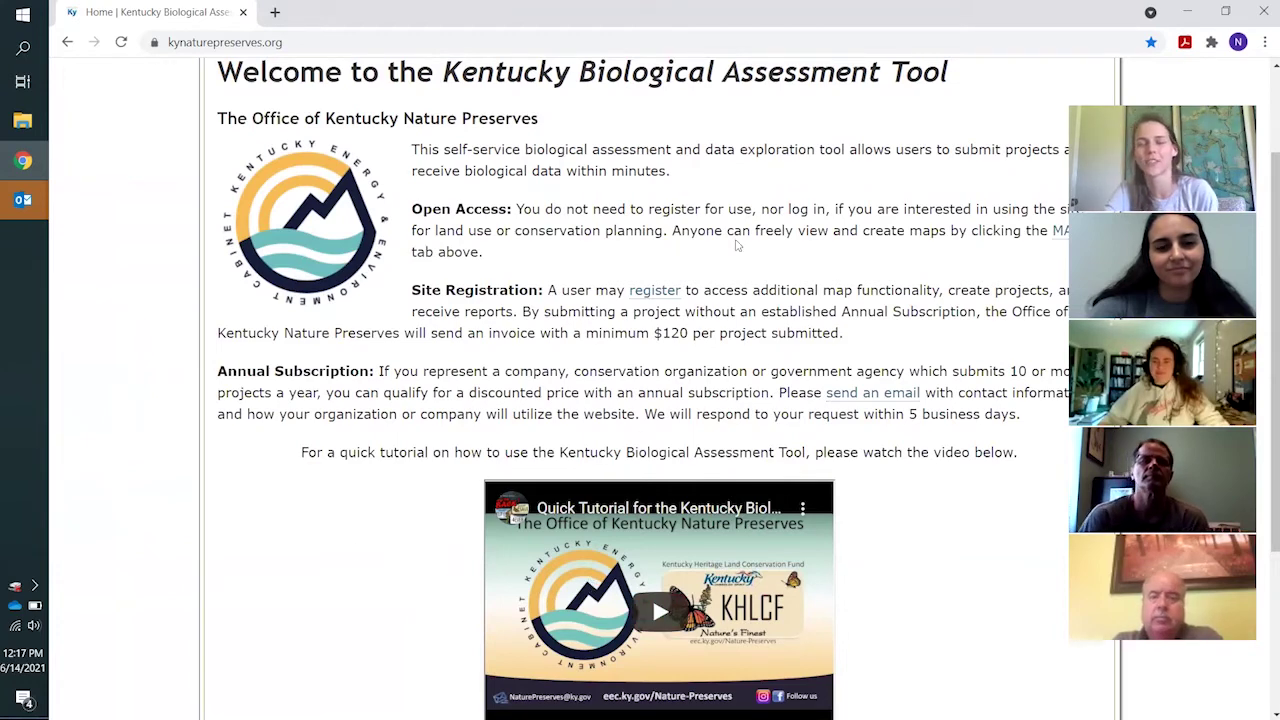
scroll(736, 245, up, 2)
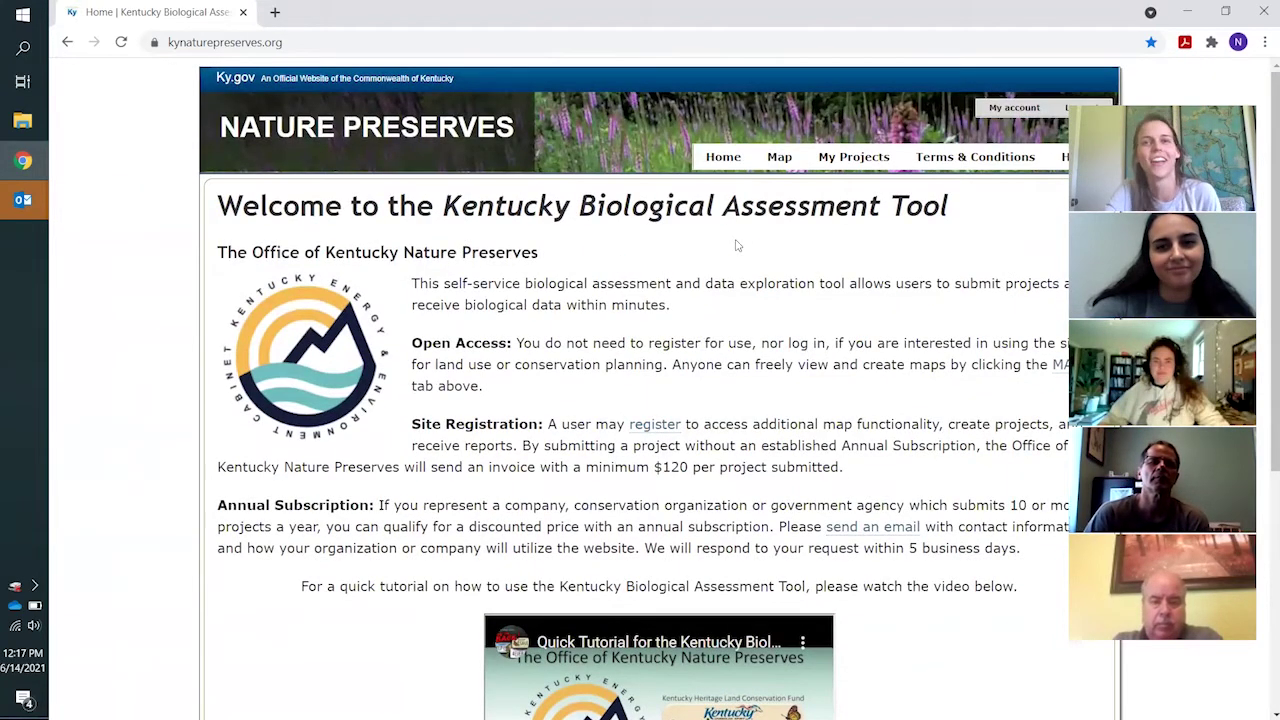
click(780, 160)
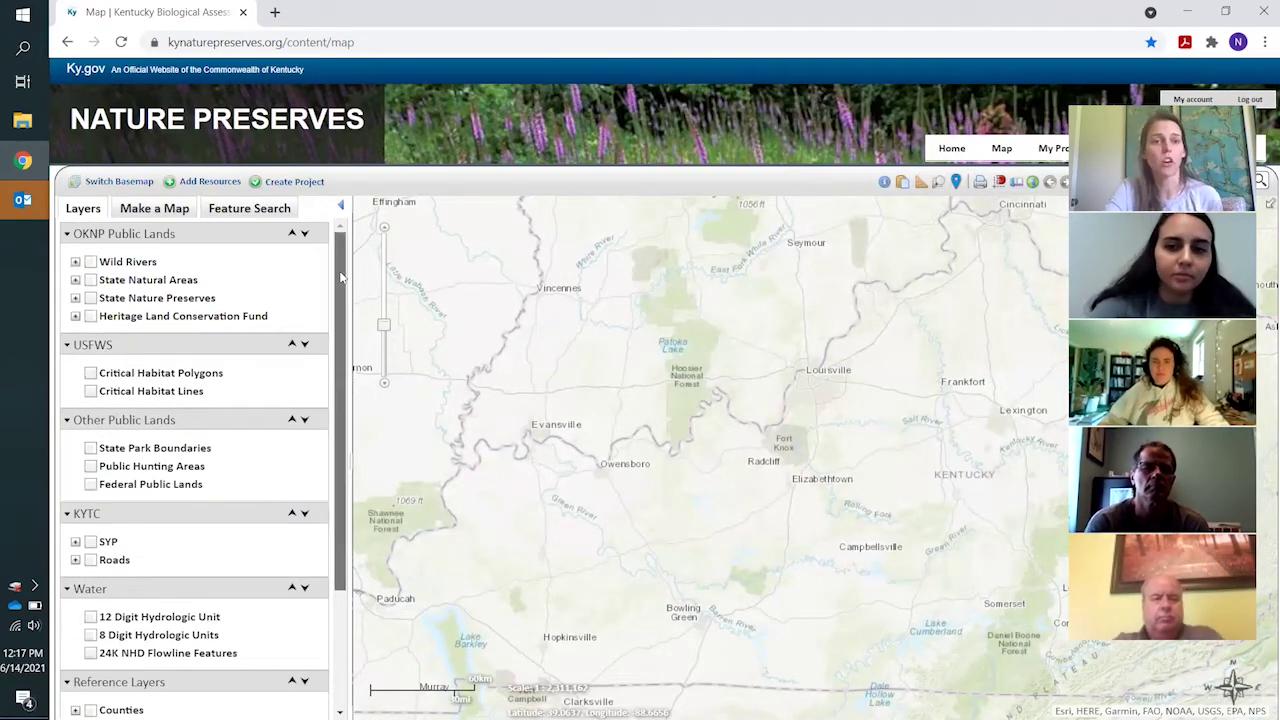
drag(341, 277, 325, 254)
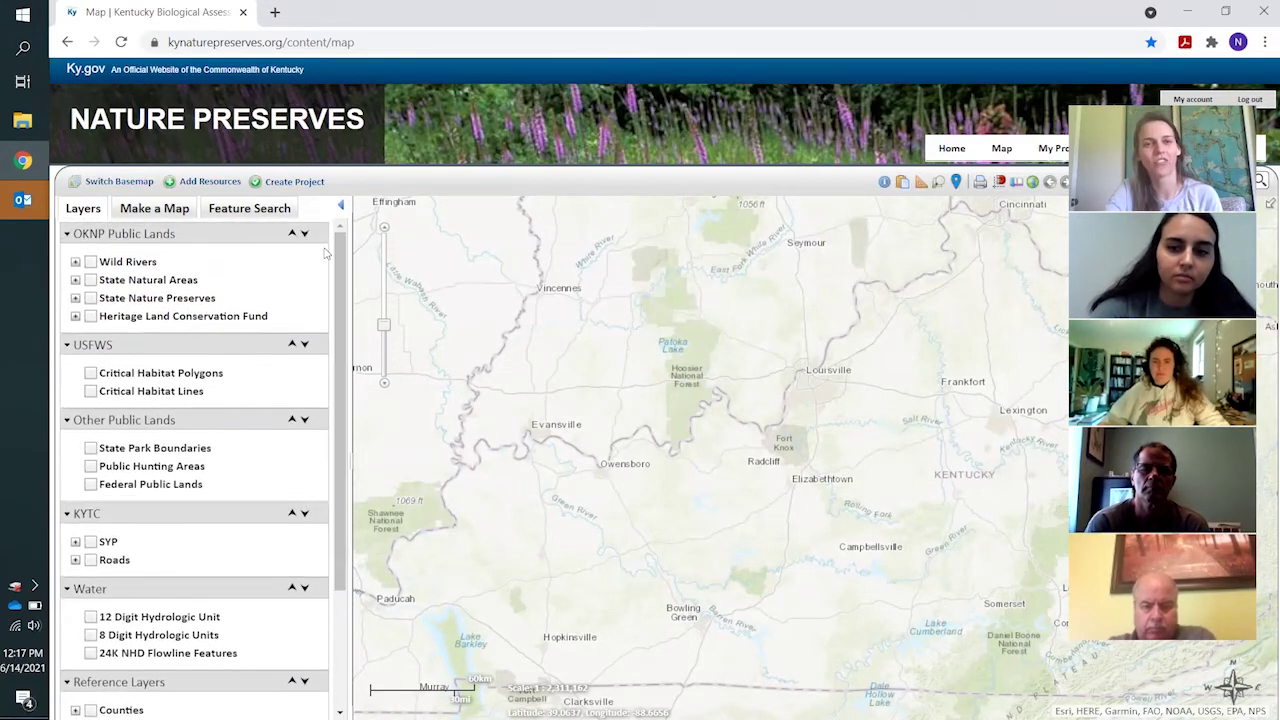
click(91, 281)
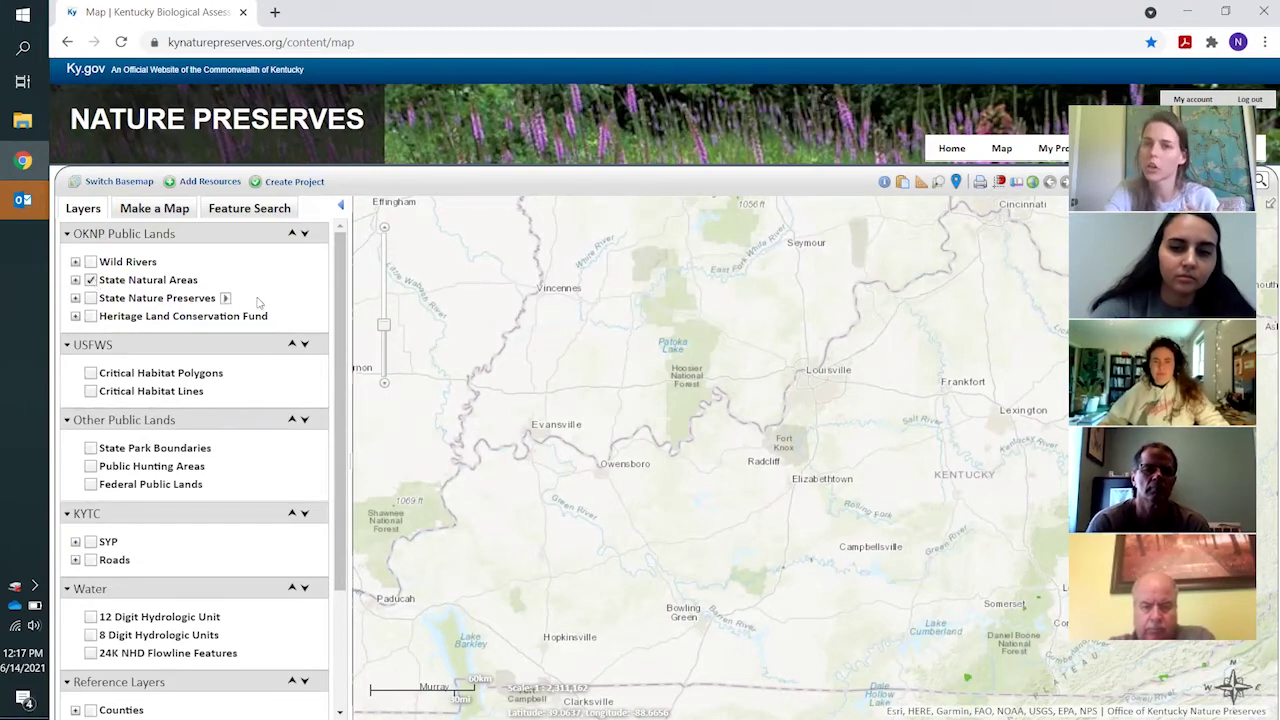
Identify the state natural area southeast of Lake Cumberland on the map and read through its details
click(884, 183)
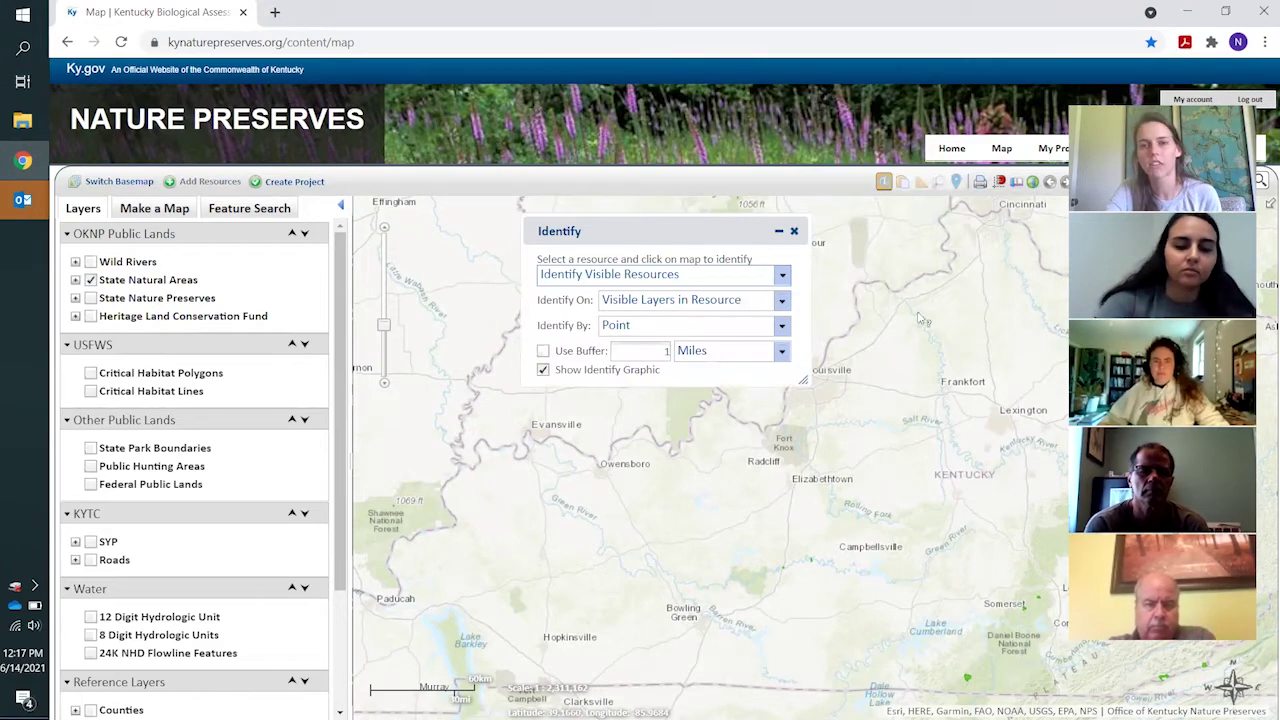
click(967, 680)
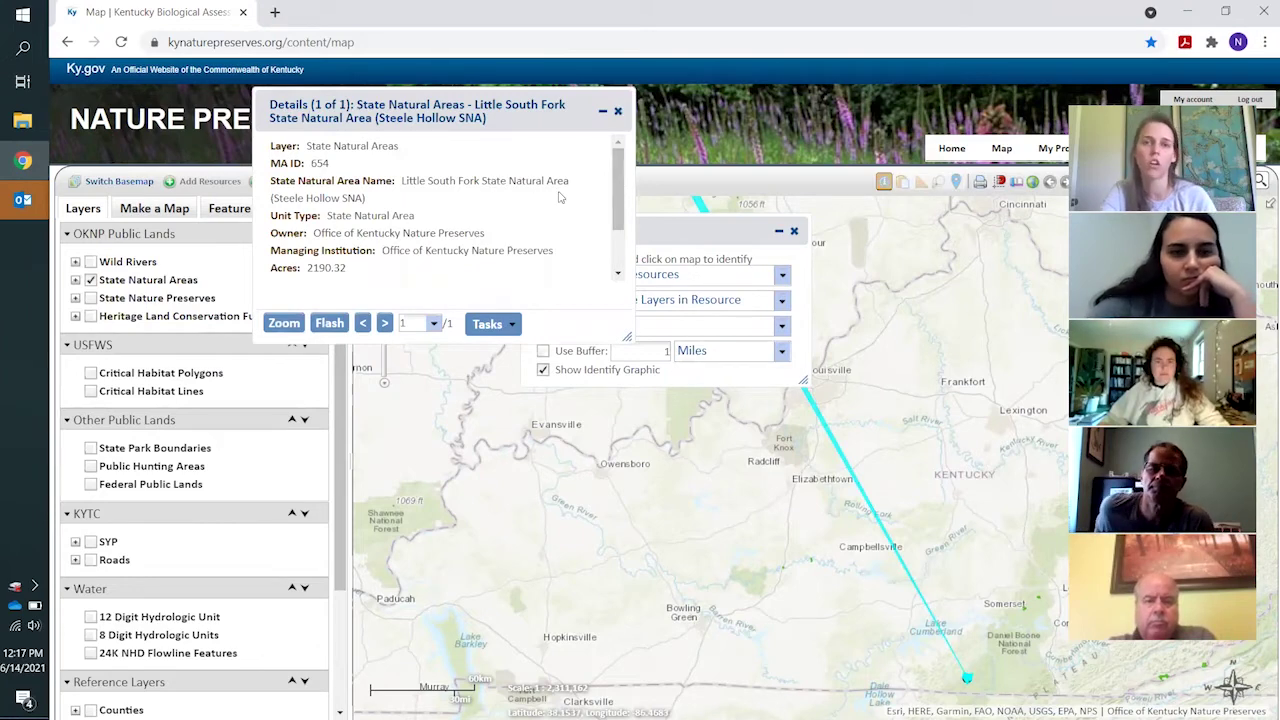
drag(619, 178, 619, 215)
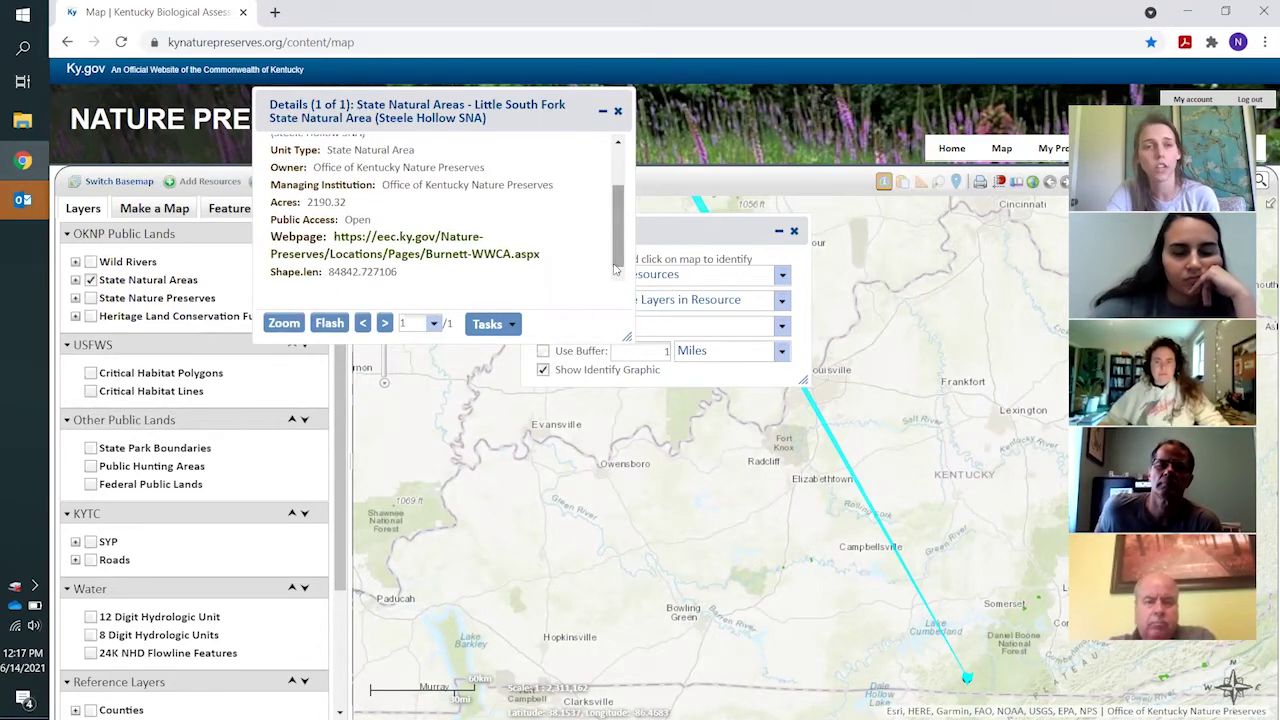
Open the webpage linked in the natural area's details and read about the Steele Hollow State Natural Area
click(466, 258)
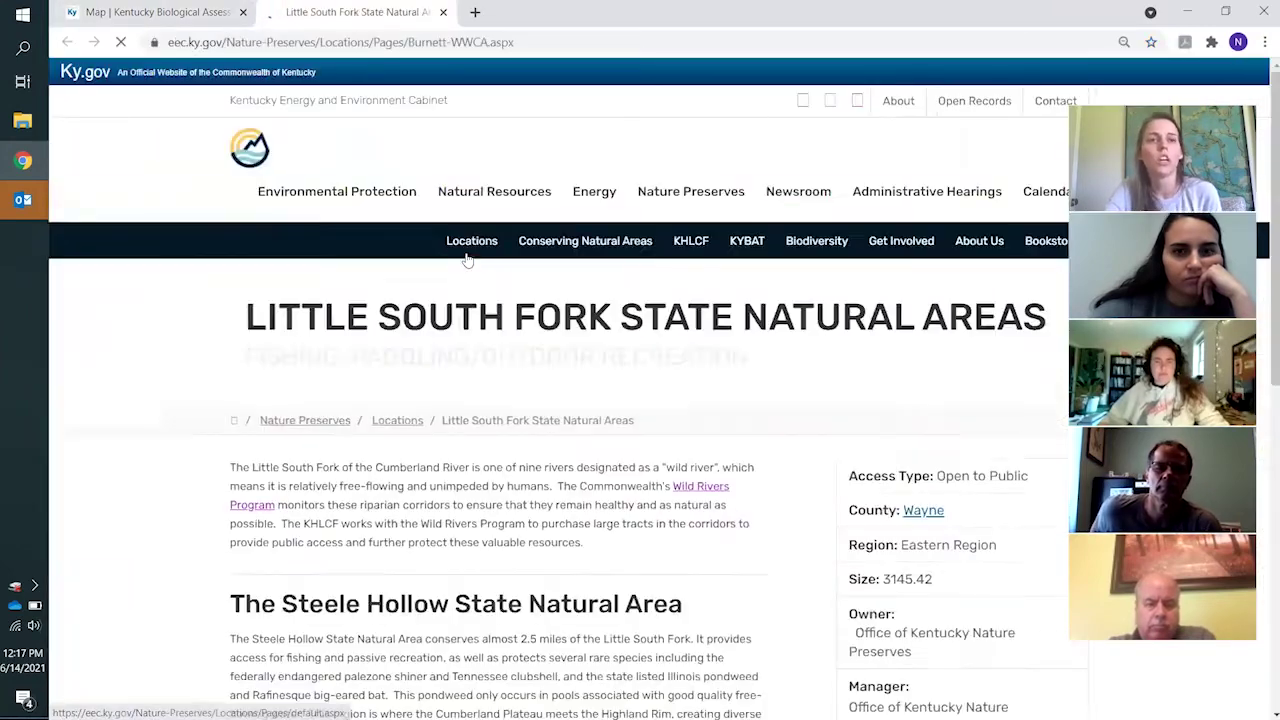
scroll(272, 392, down, 2)
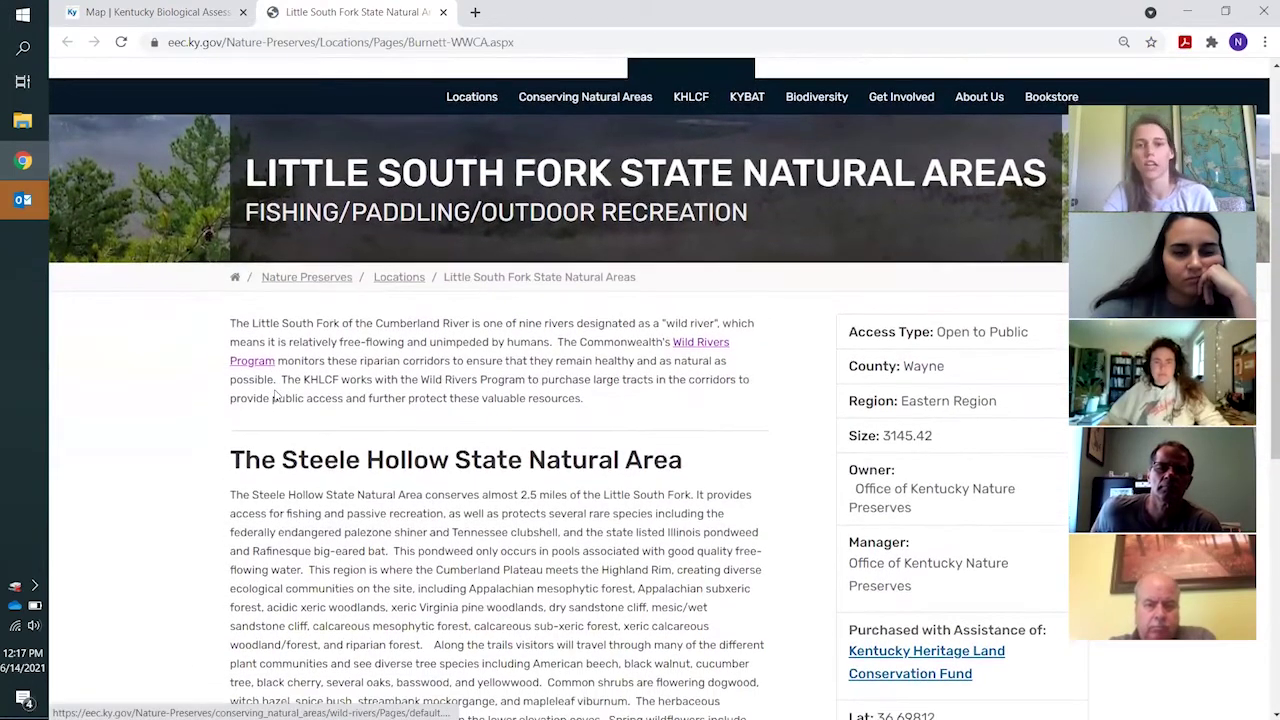
scroll(274, 396, down, 1)
scroll(275, 396, down, 1)
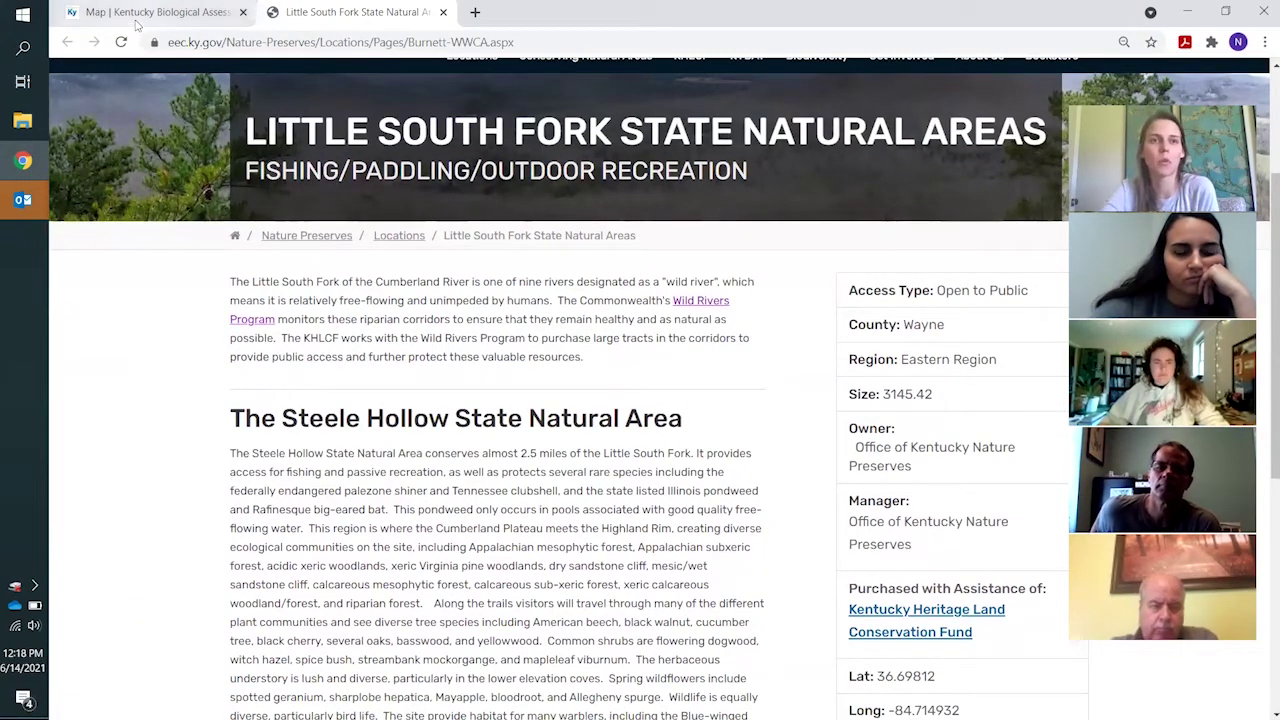
Return to the map and close the natural area's details and the Identify tool
click(150, 12)
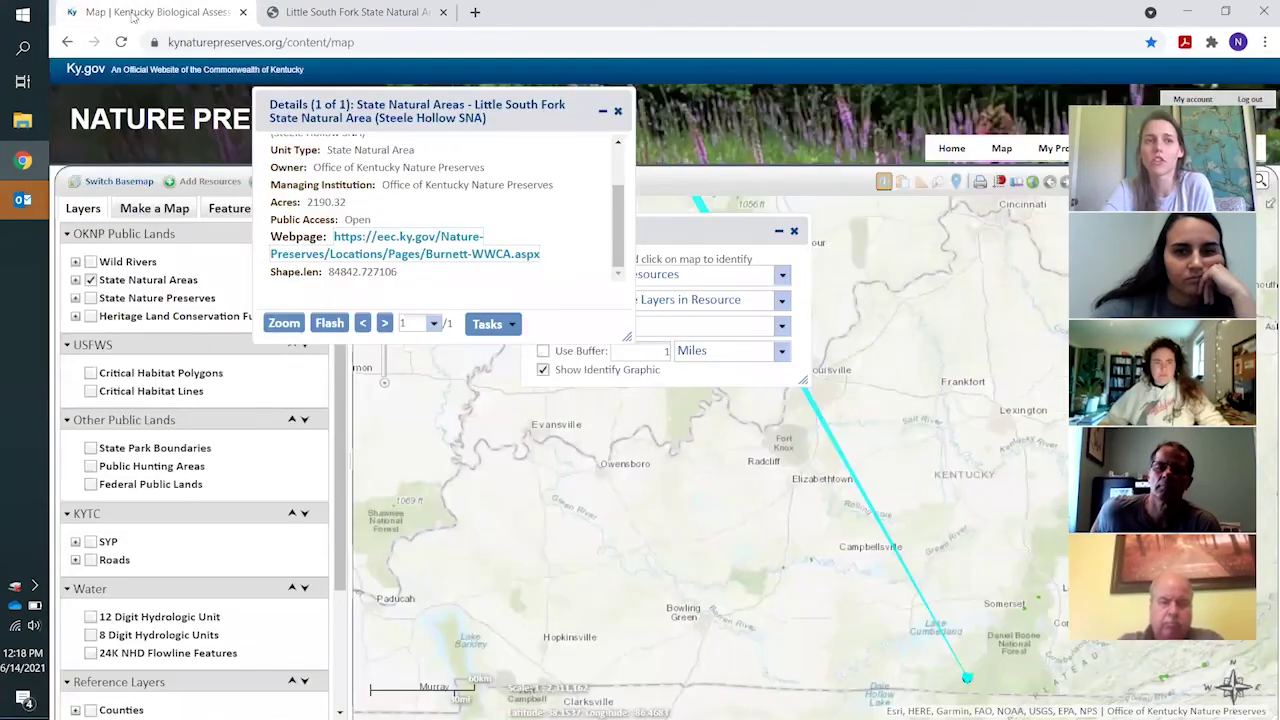
click(618, 111)
click(795, 231)
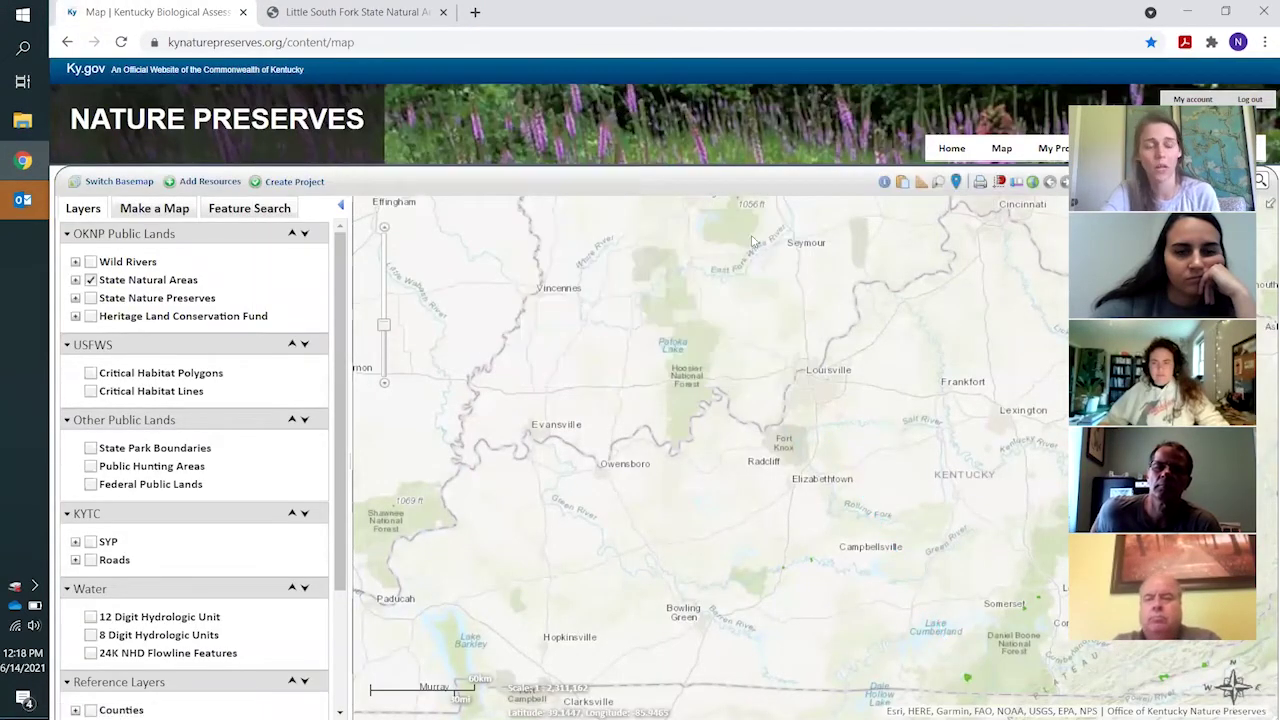
Start a new project, acknowledging the report fee, and upload the zipped Sample_Project shapefile as its accepted boundary
click(299, 181)
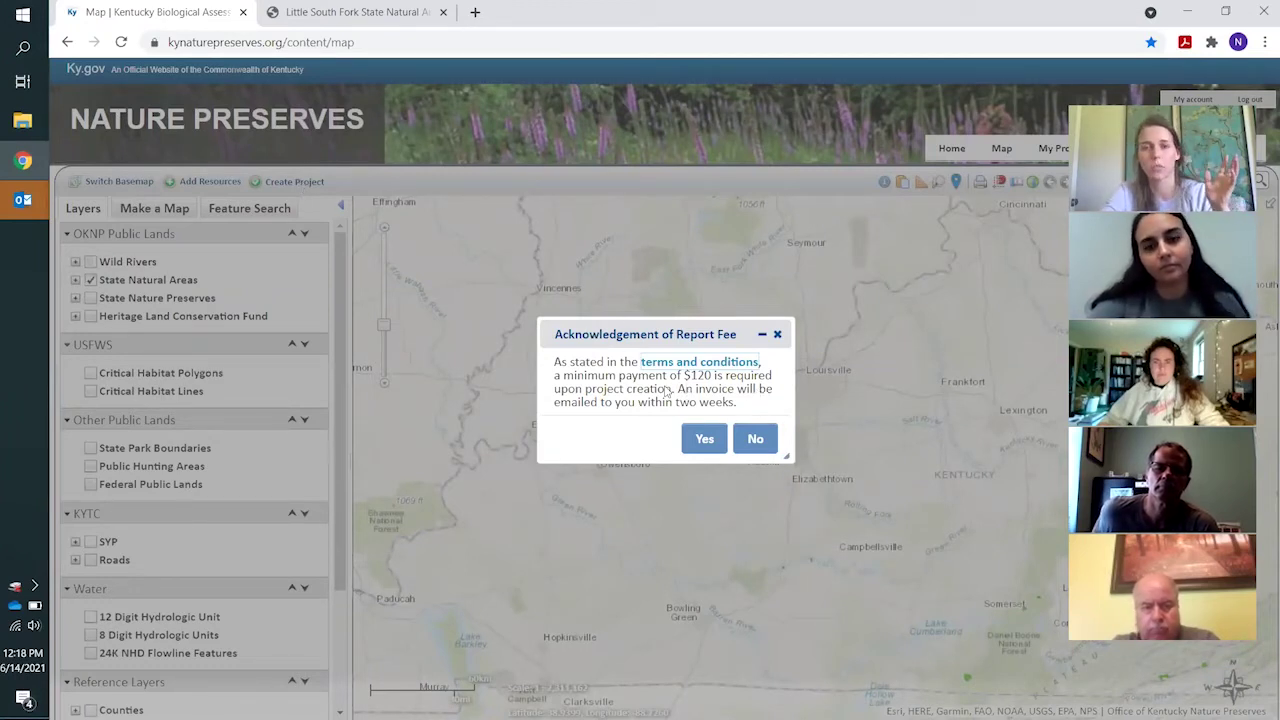
click(703, 439)
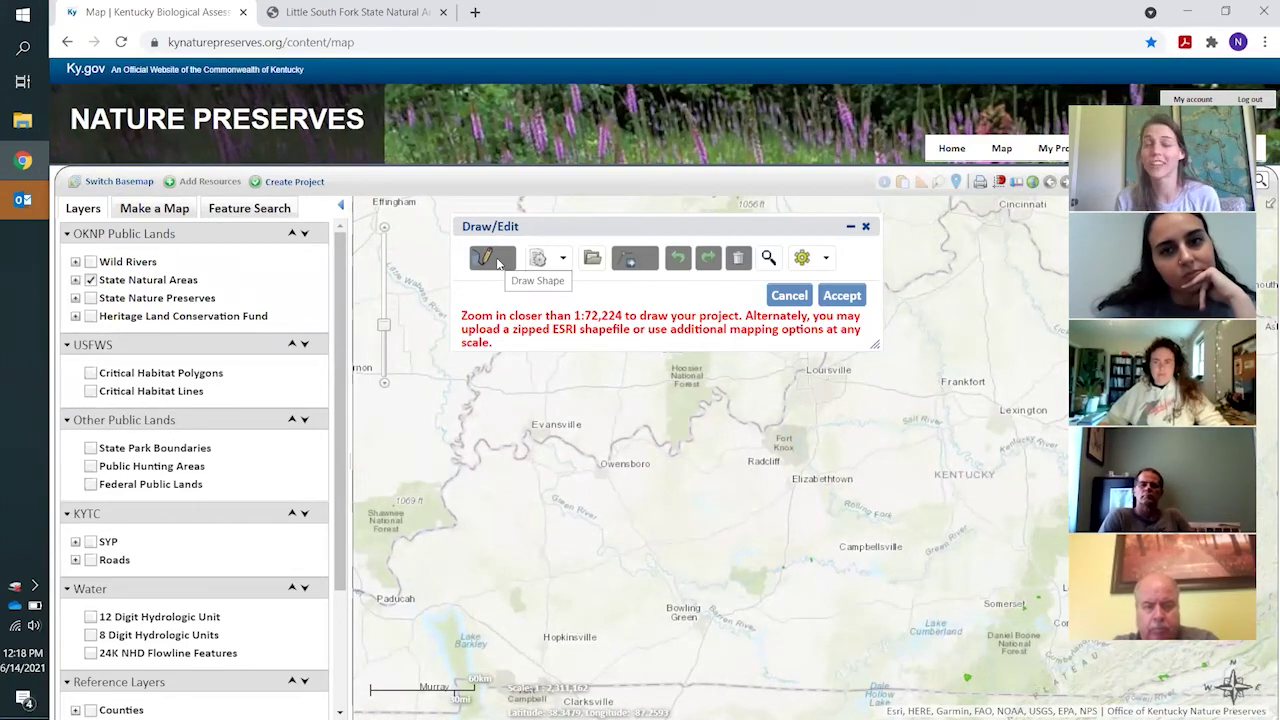
click(596, 259)
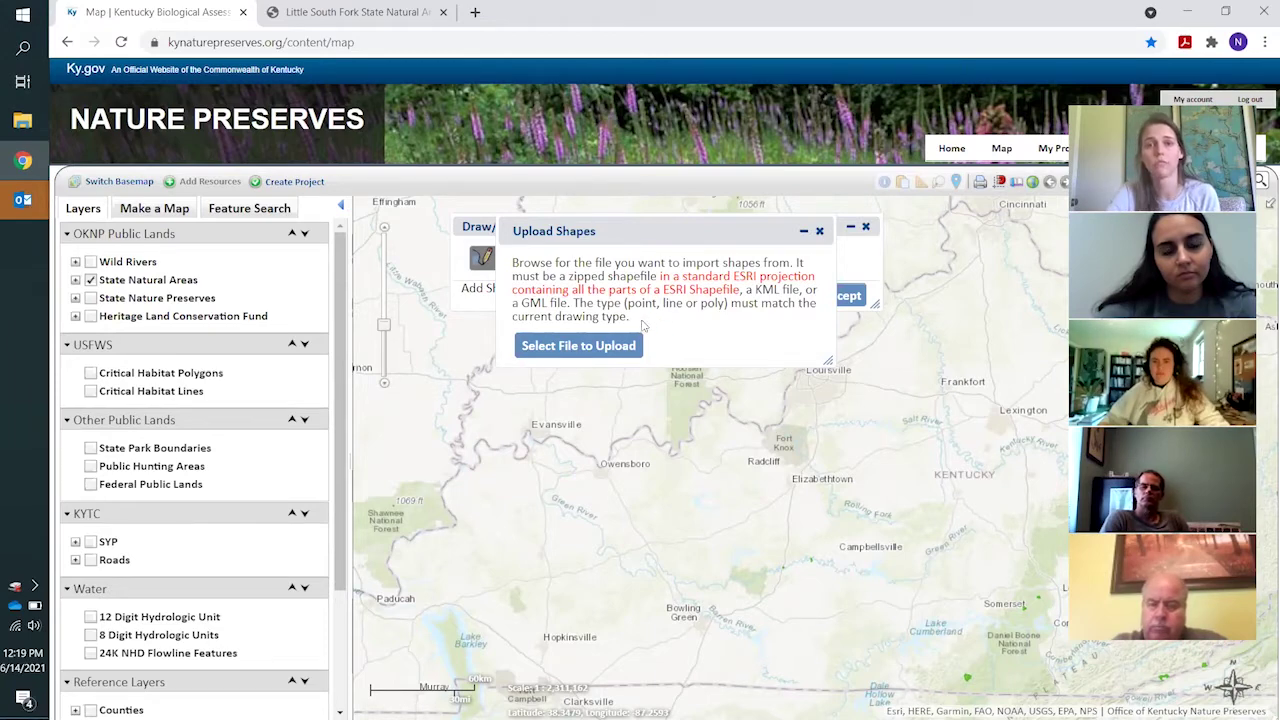
click(616, 340)
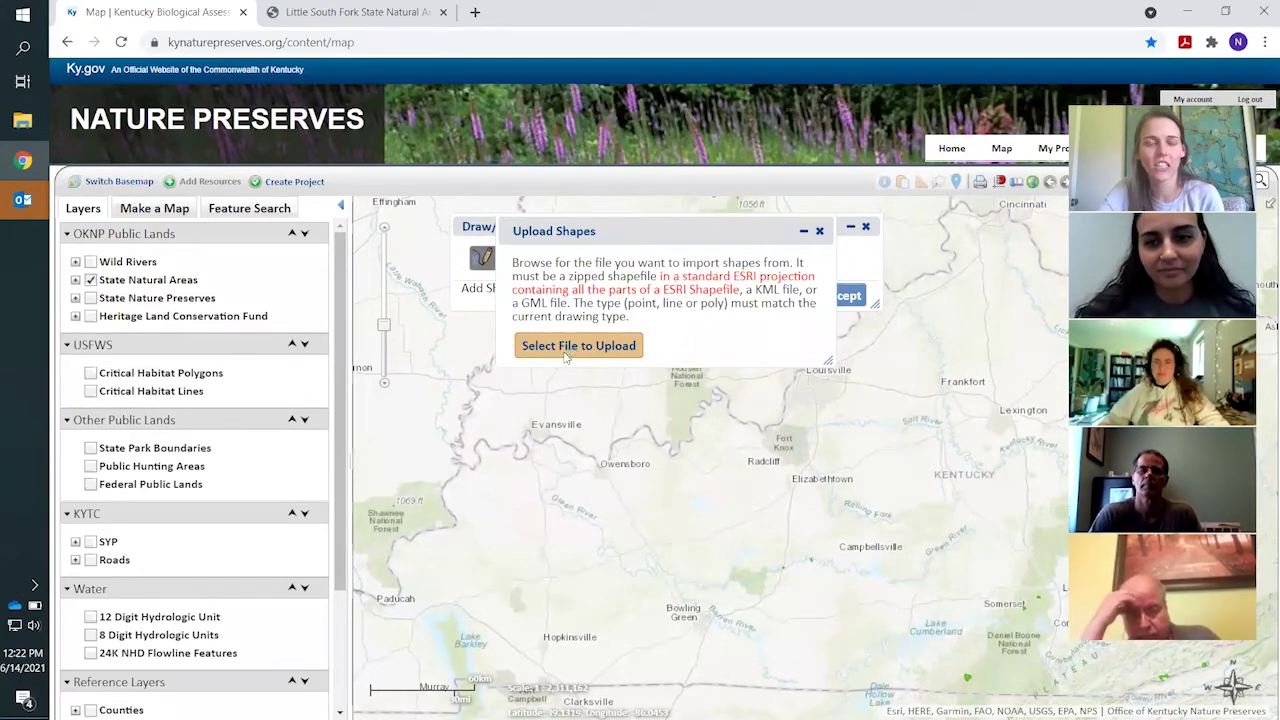
click(596, 346)
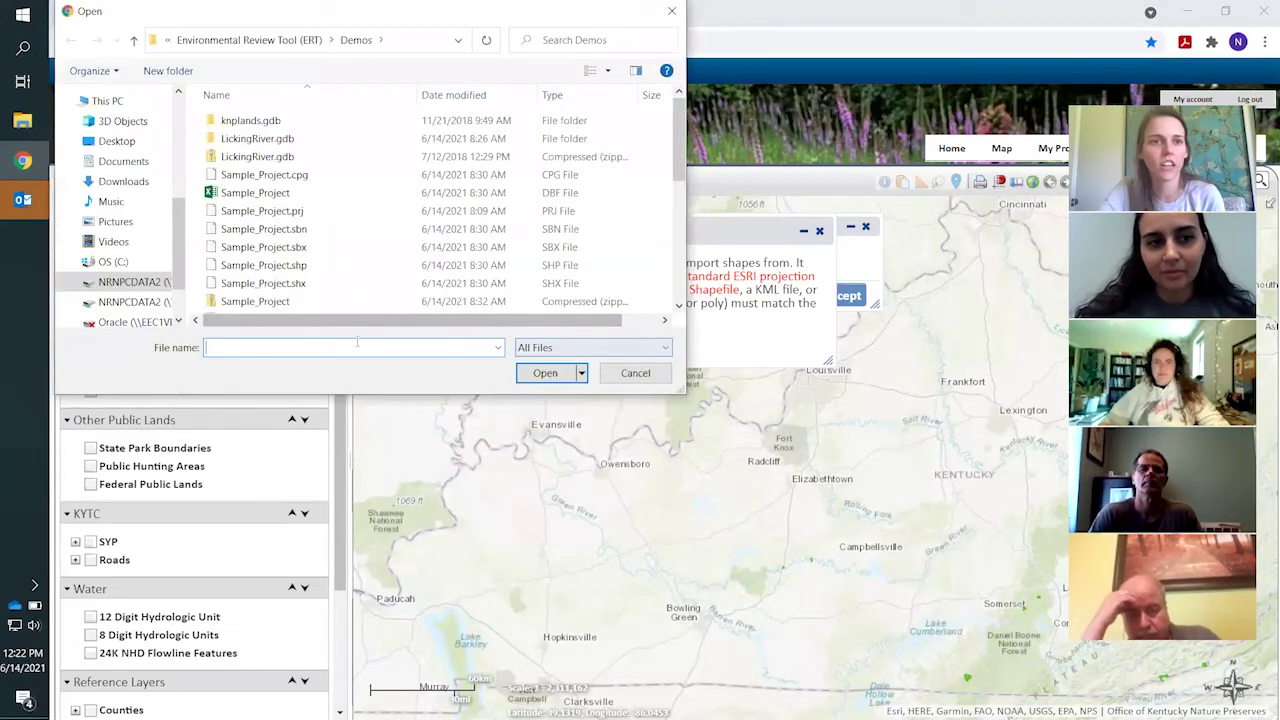
scroll(340, 278, down, 1)
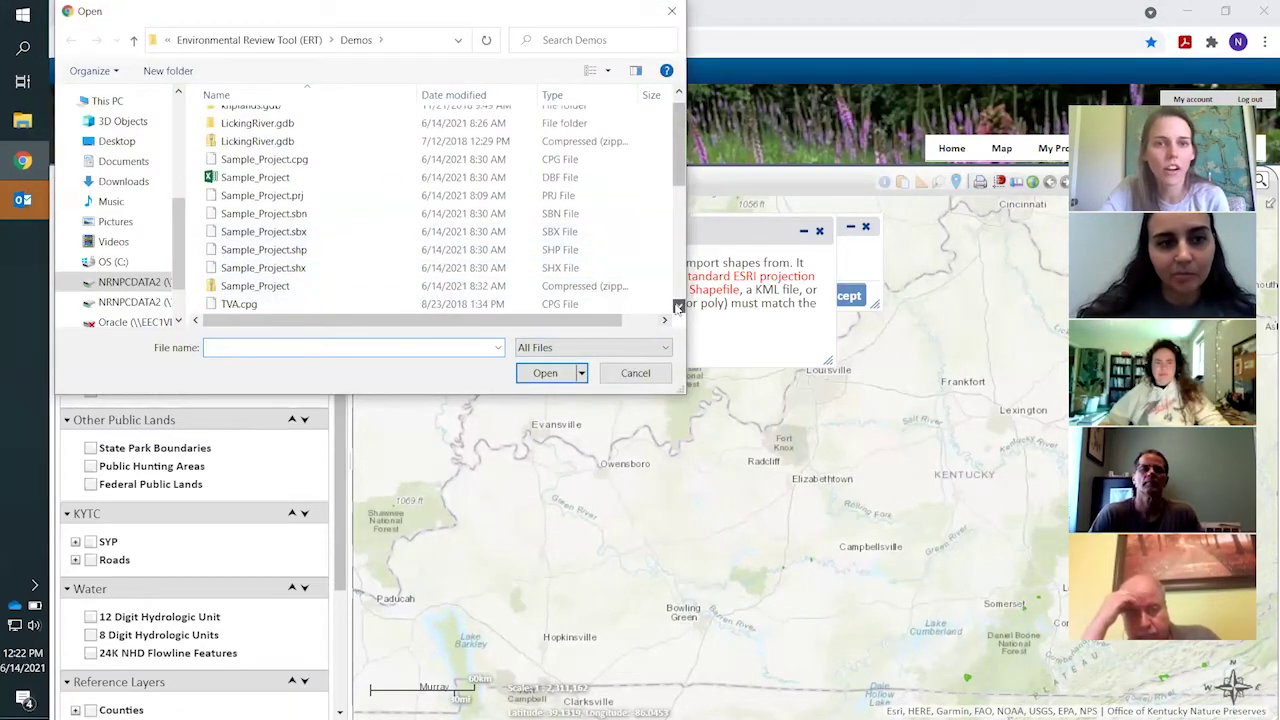
click(346, 290)
click(545, 373)
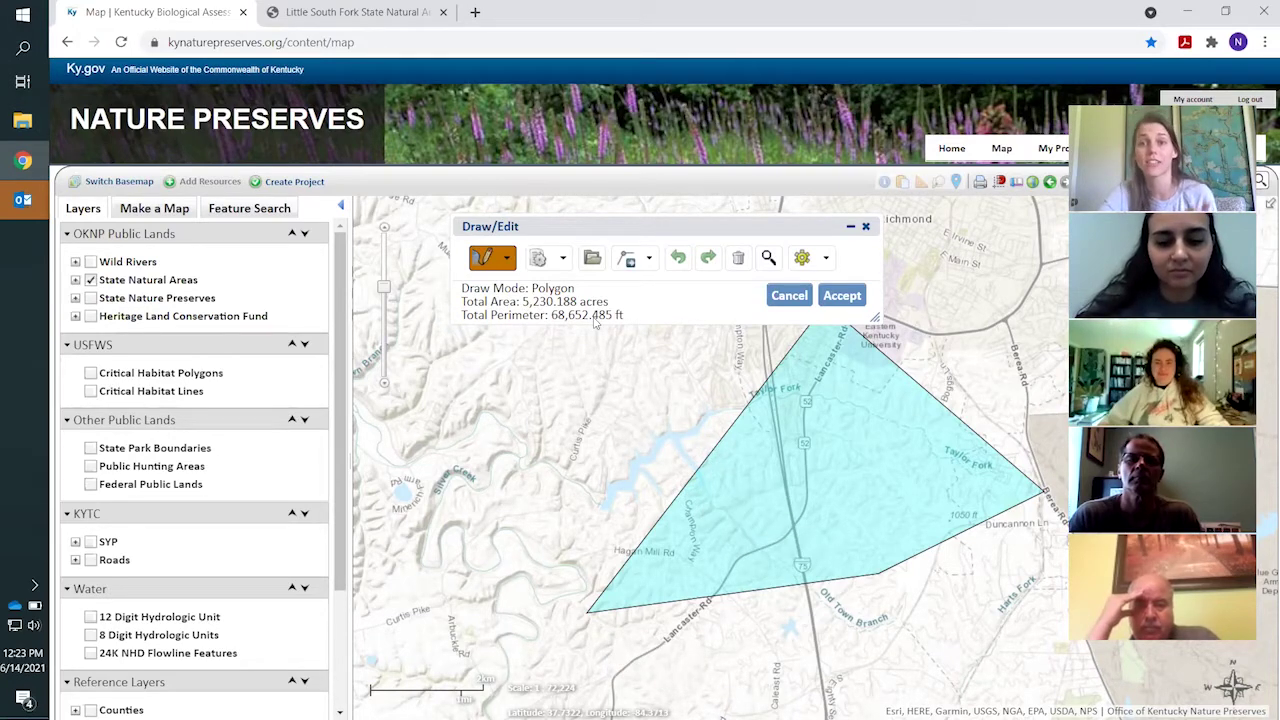
click(843, 296)
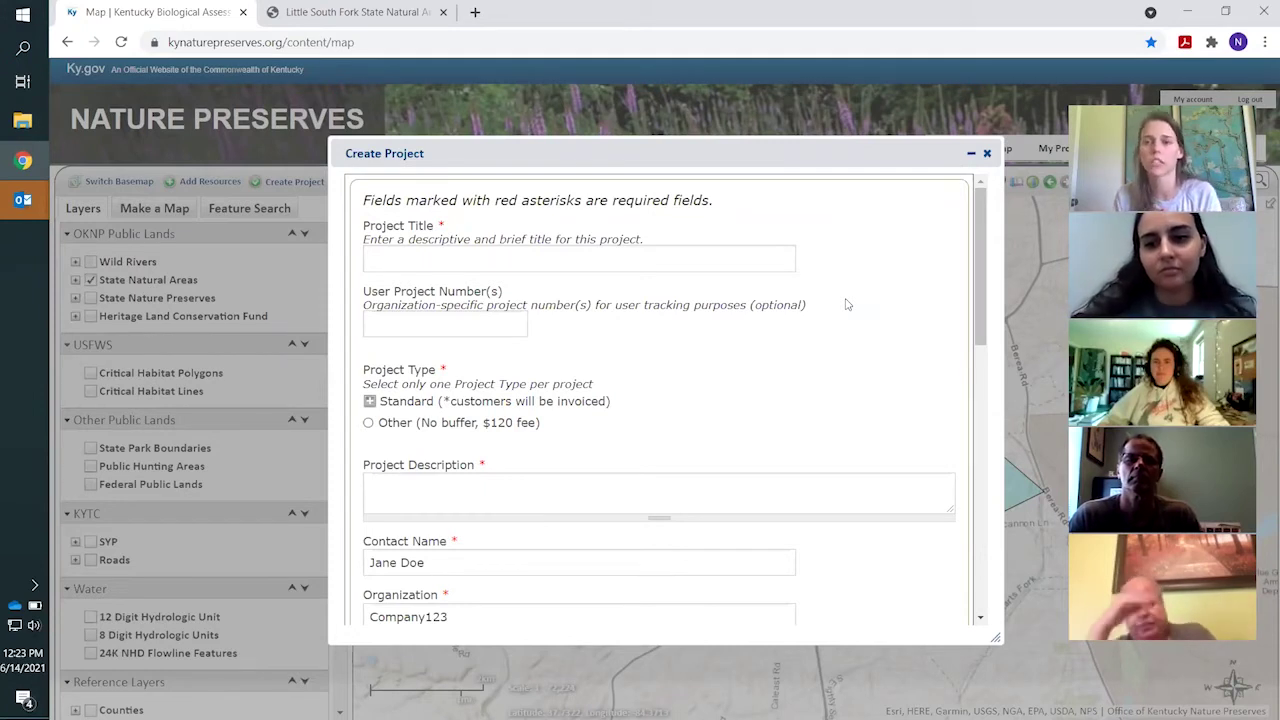
Enter "KY-BAT Webinar Test" as the project title and leave the user project number blank
click(647, 262)
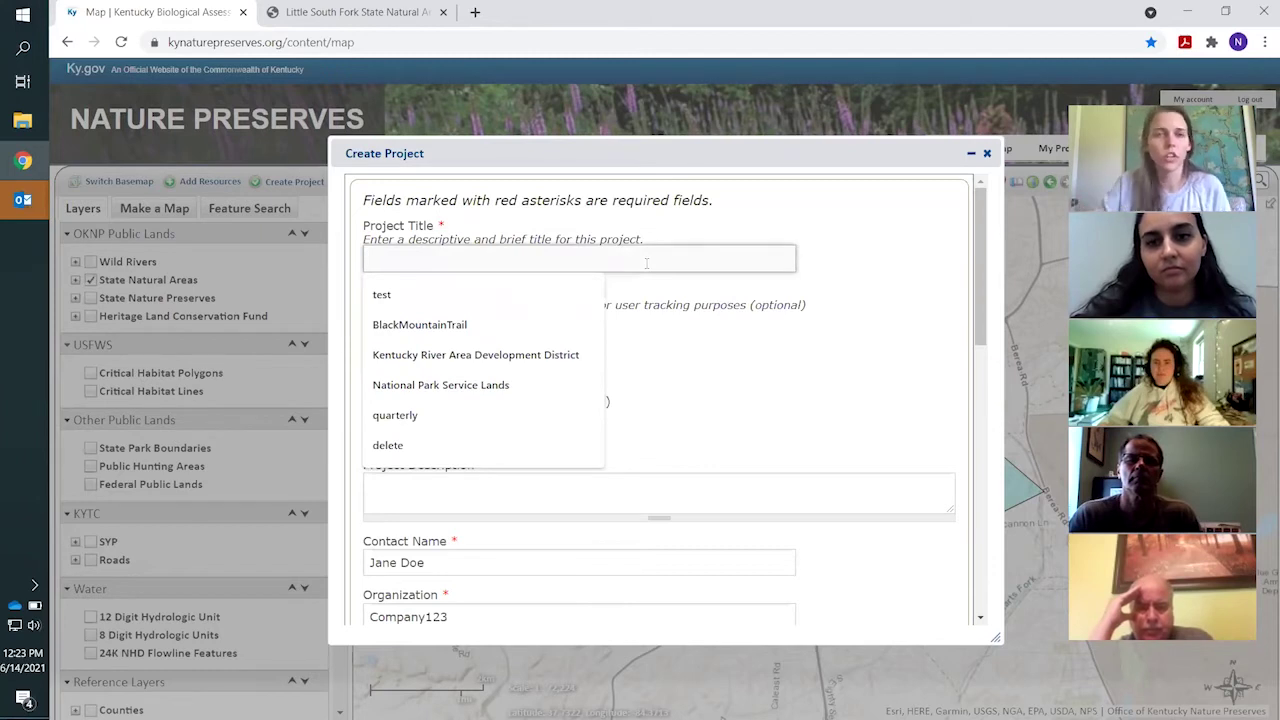
text(y)
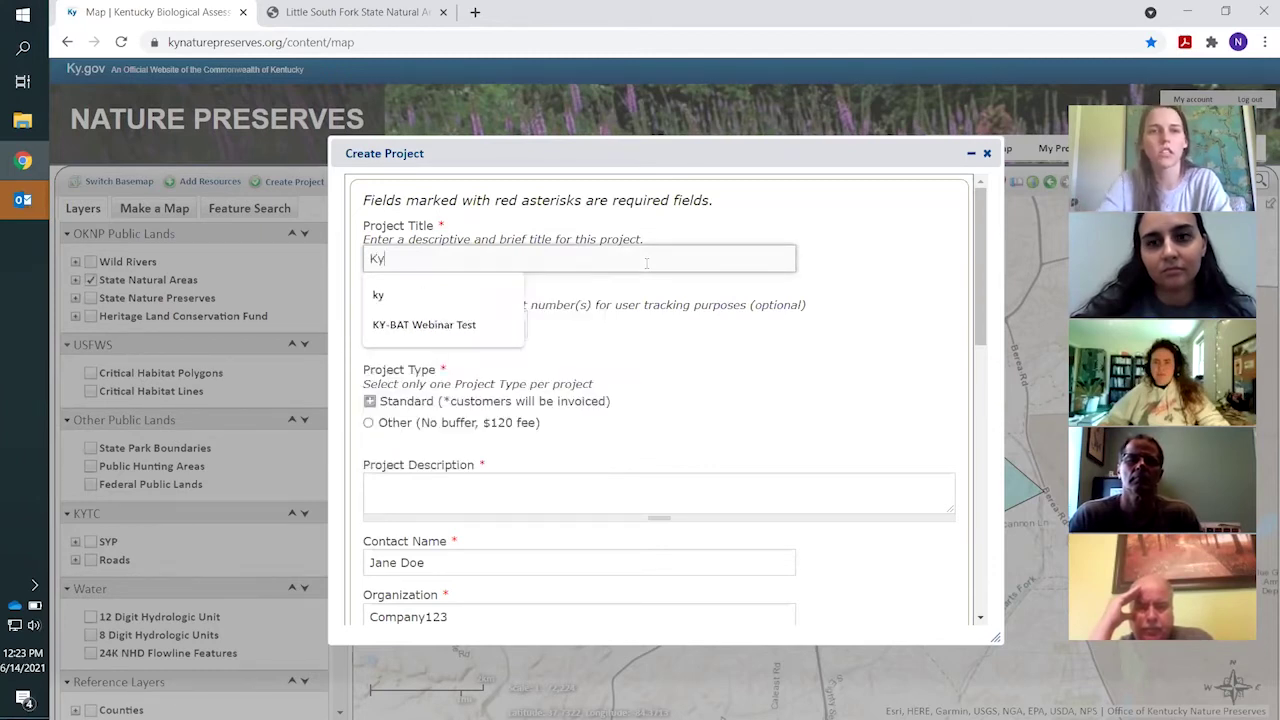
key(Down)
key(Down)
key(Tab)
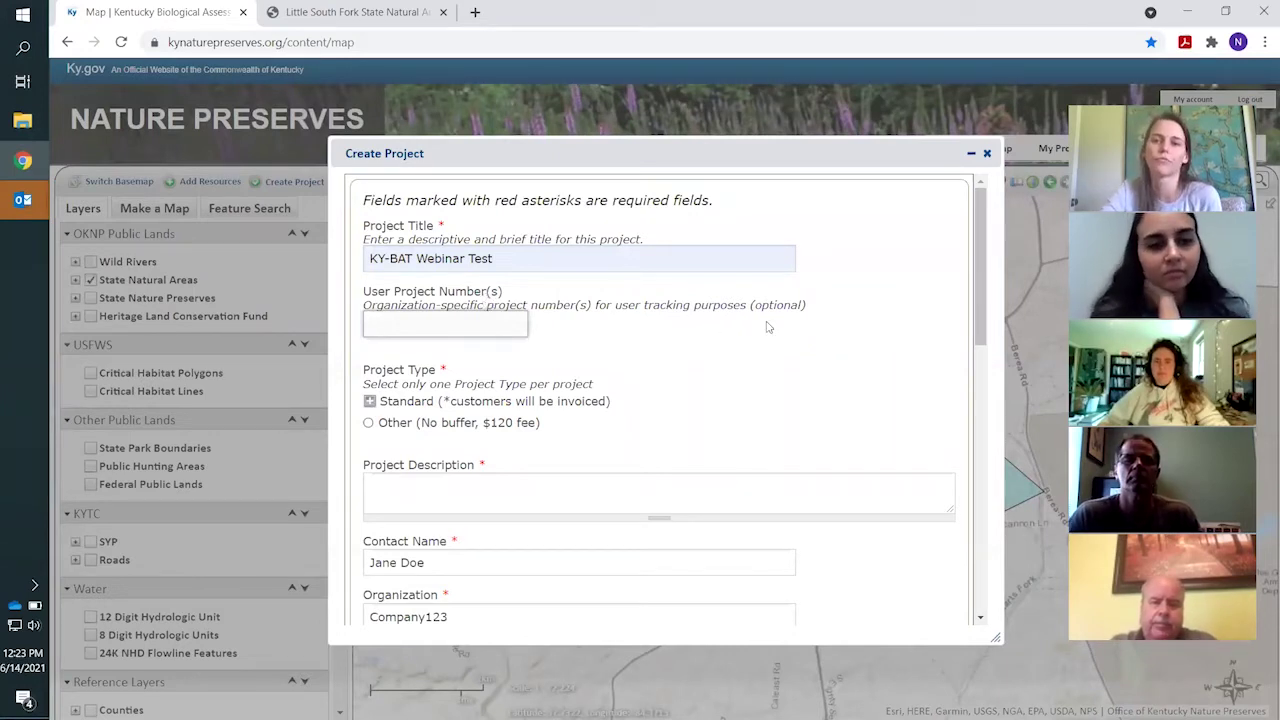
Expand the Standard project type options and enter the project description "Ky-BAT webinar example 6/14/2021"
drag(977, 250, 976, 299)
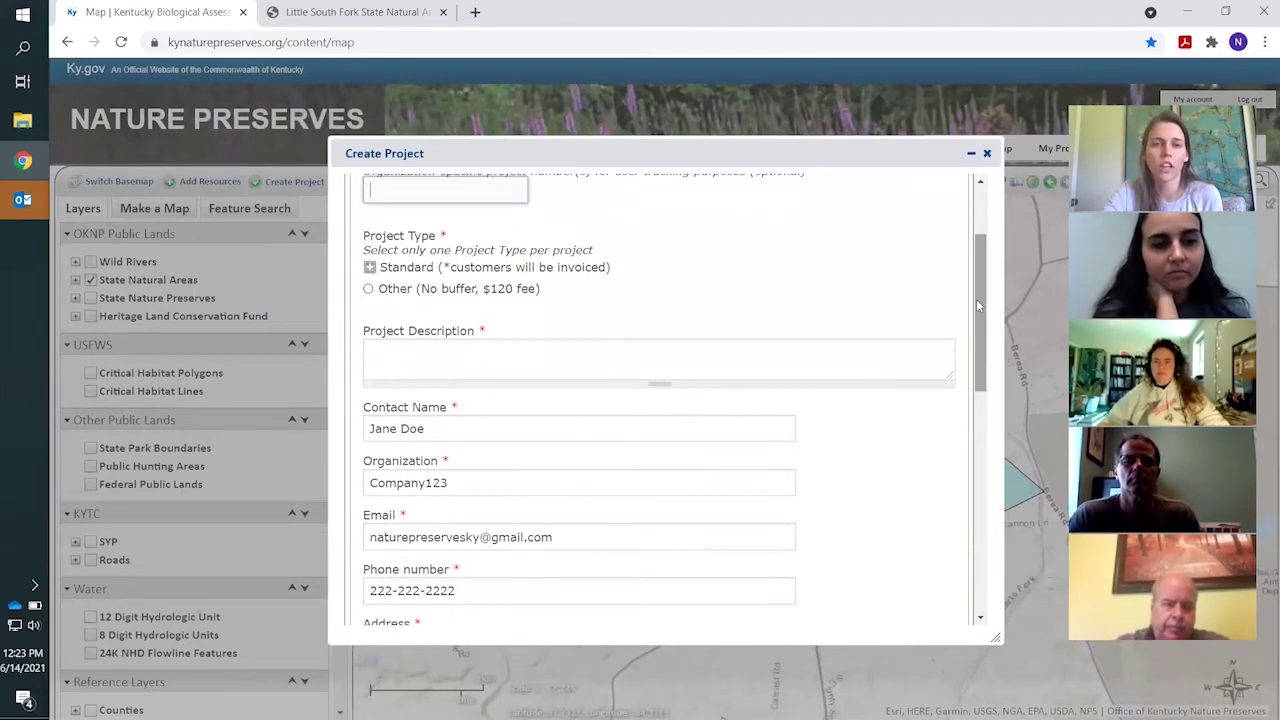
click(370, 268)
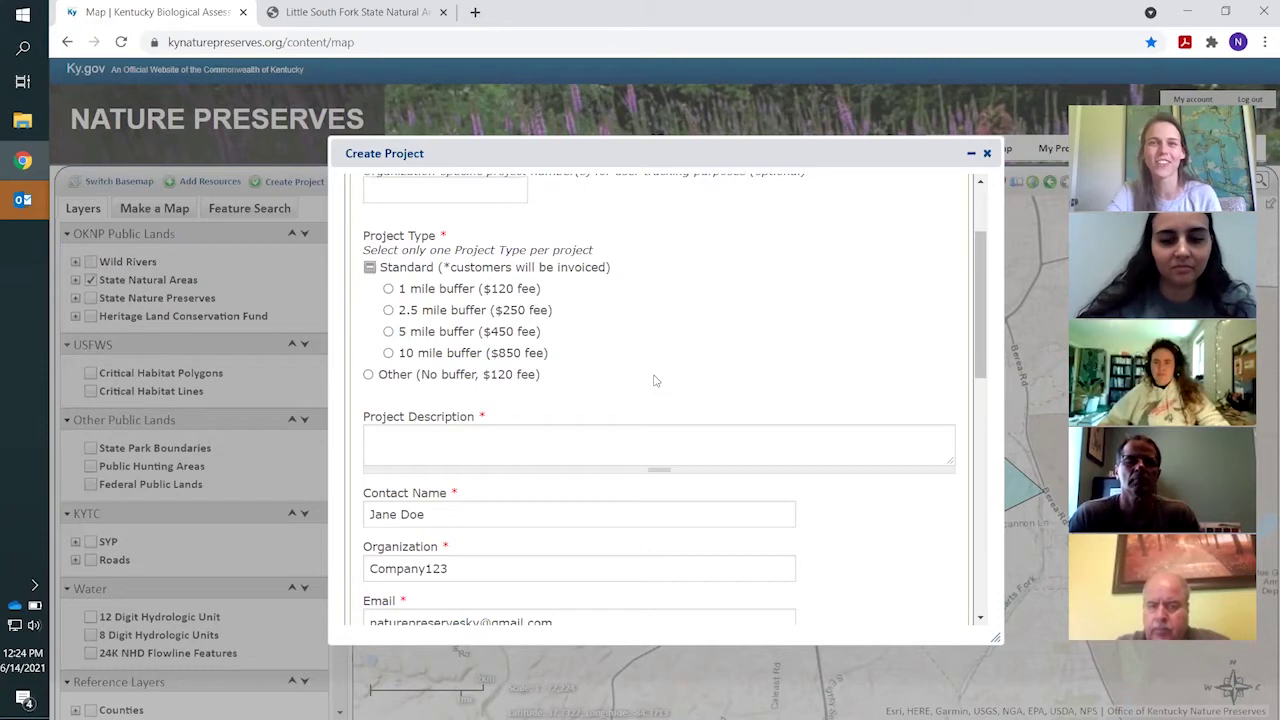
click(585, 439)
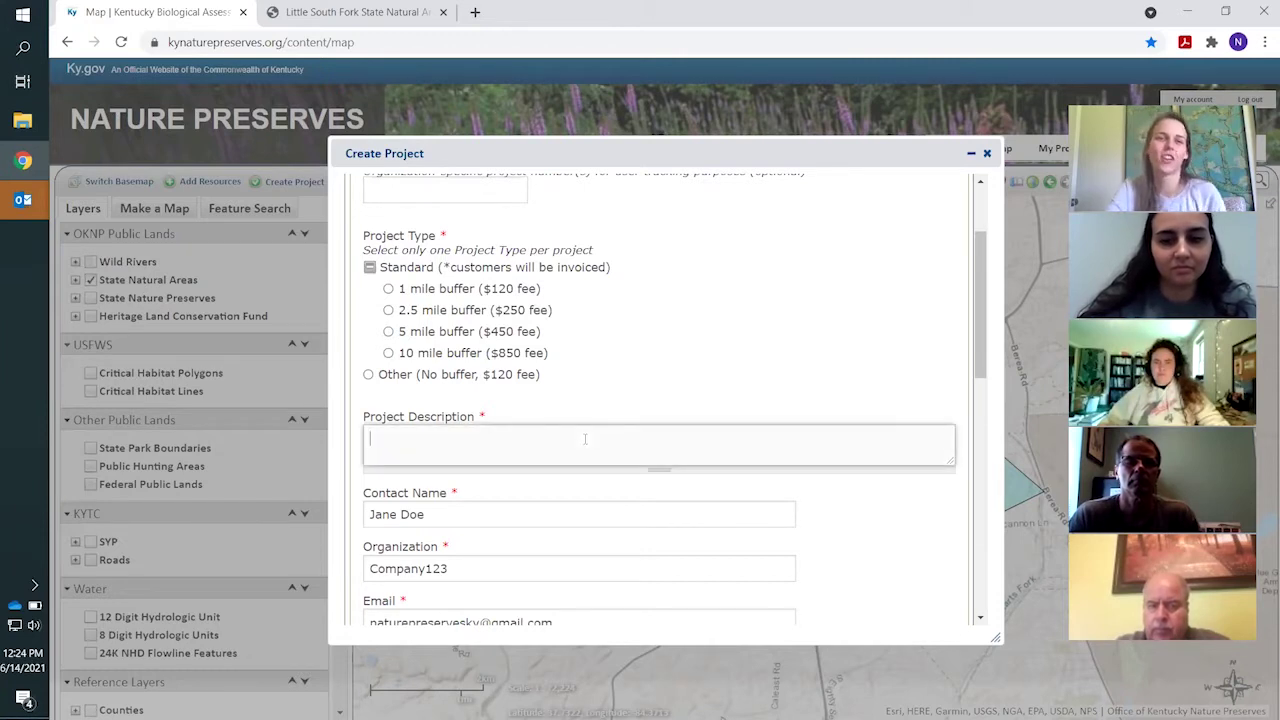
text(Ky)
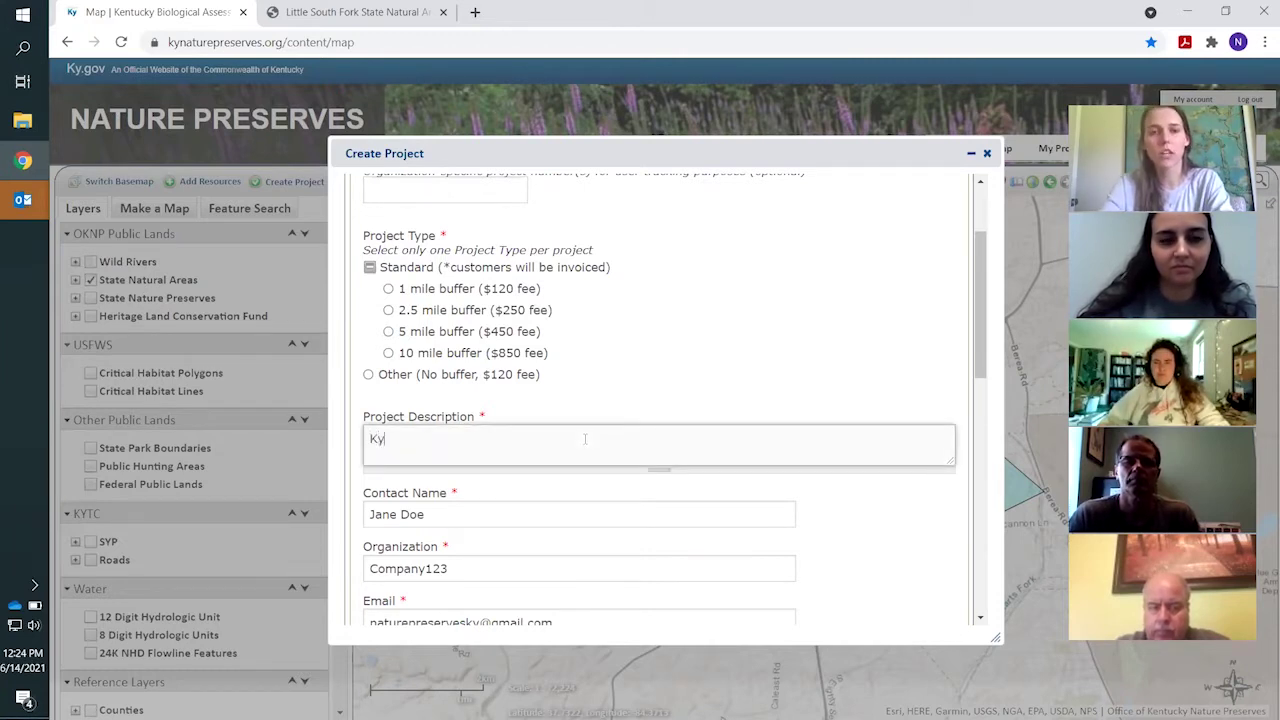
text(-BAT webinar )
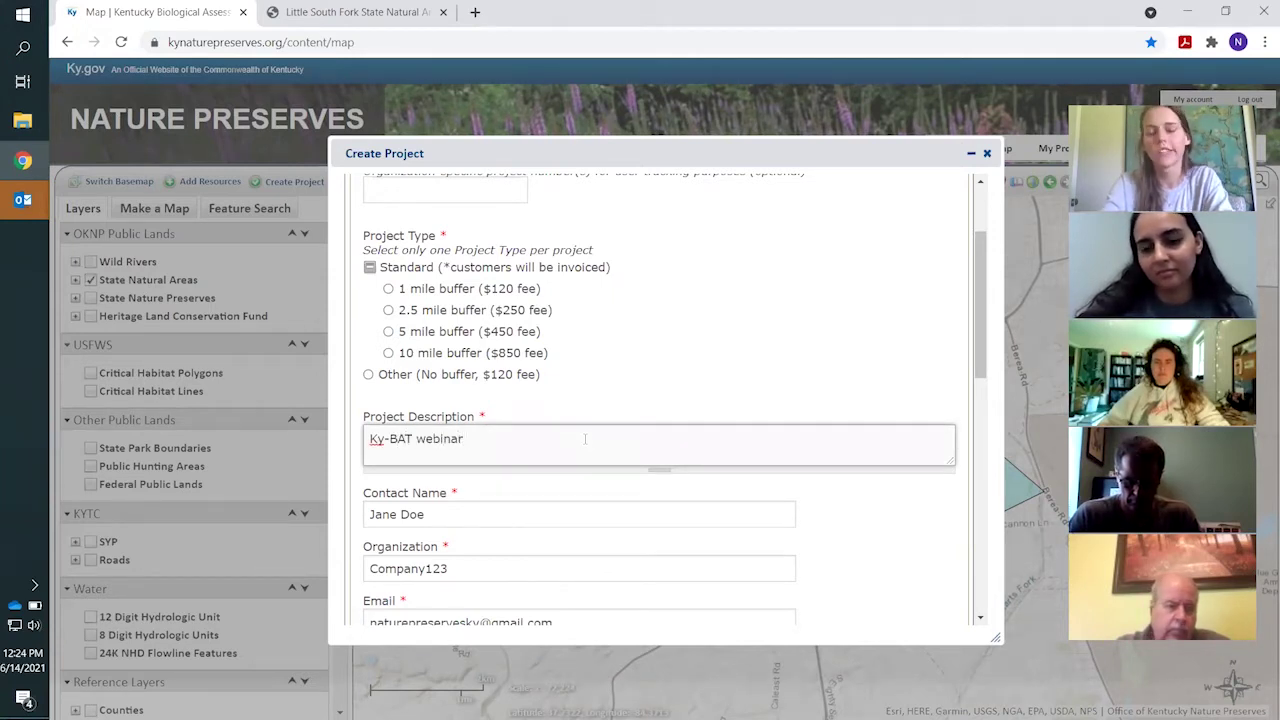
text(example 6/)
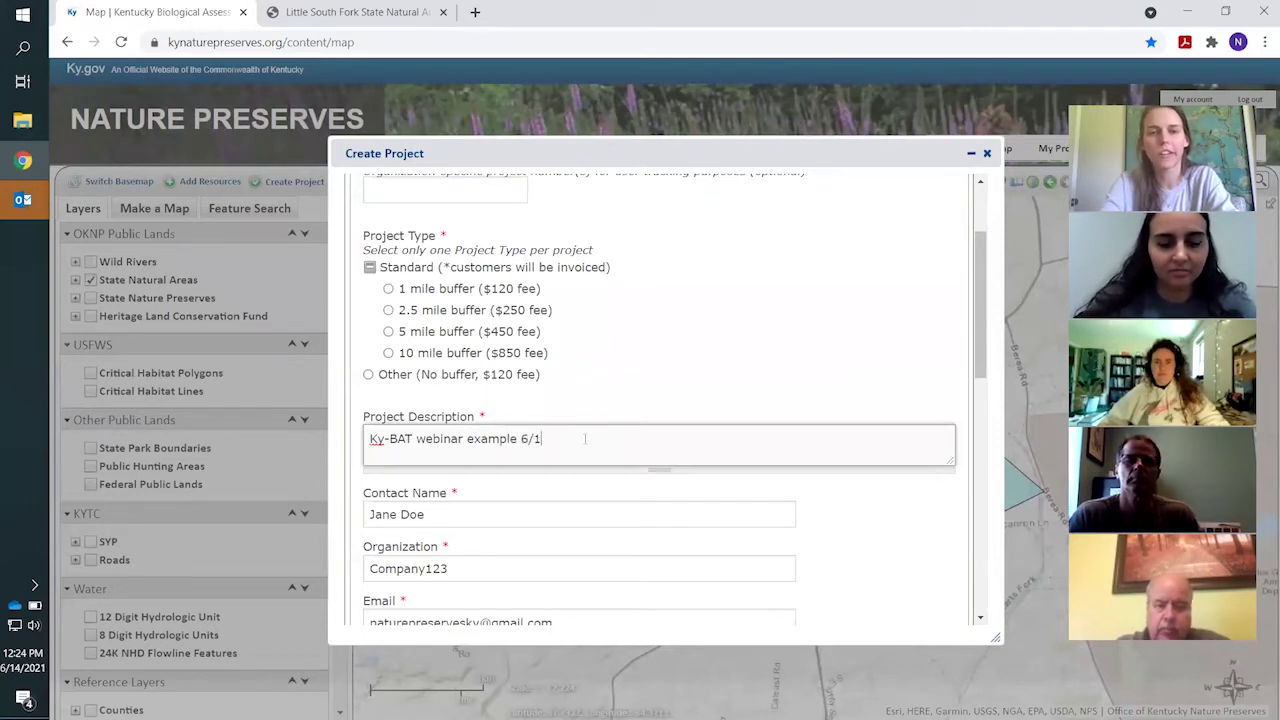
text(14/2021)
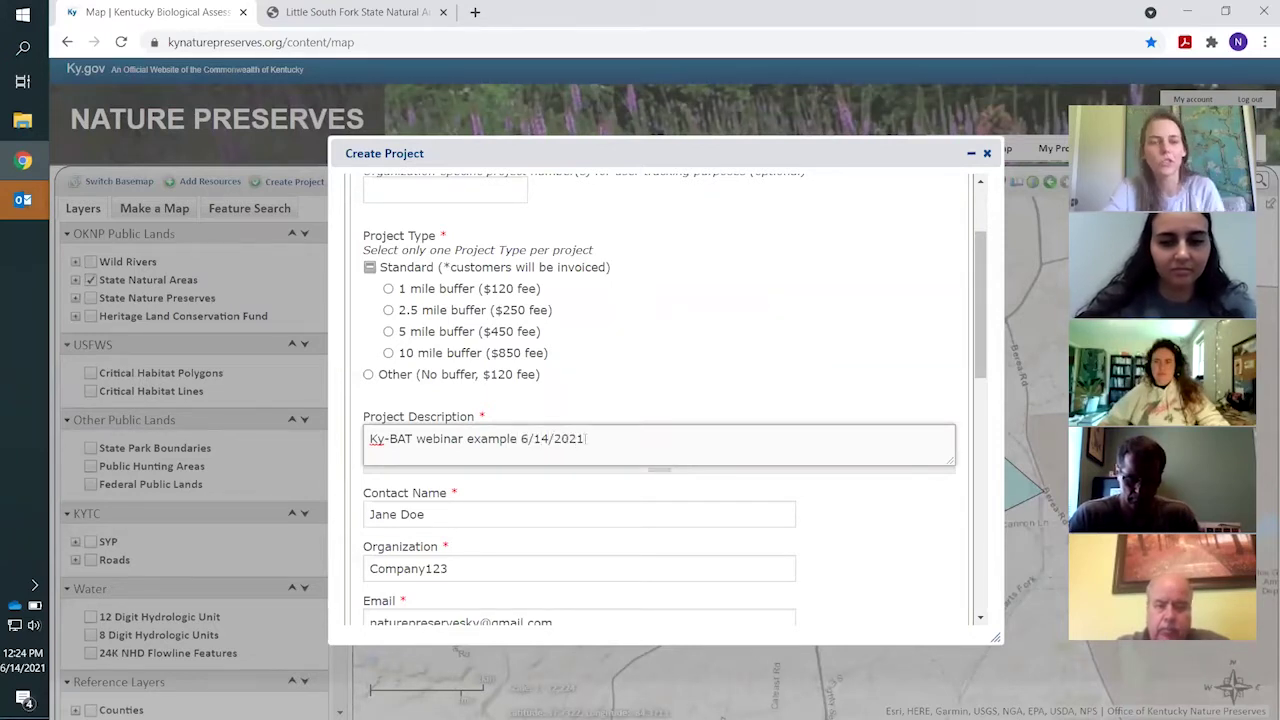
Review the prefilled contact details and the file attachment section, and try to submit the project form
drag(982, 280, 976, 367)
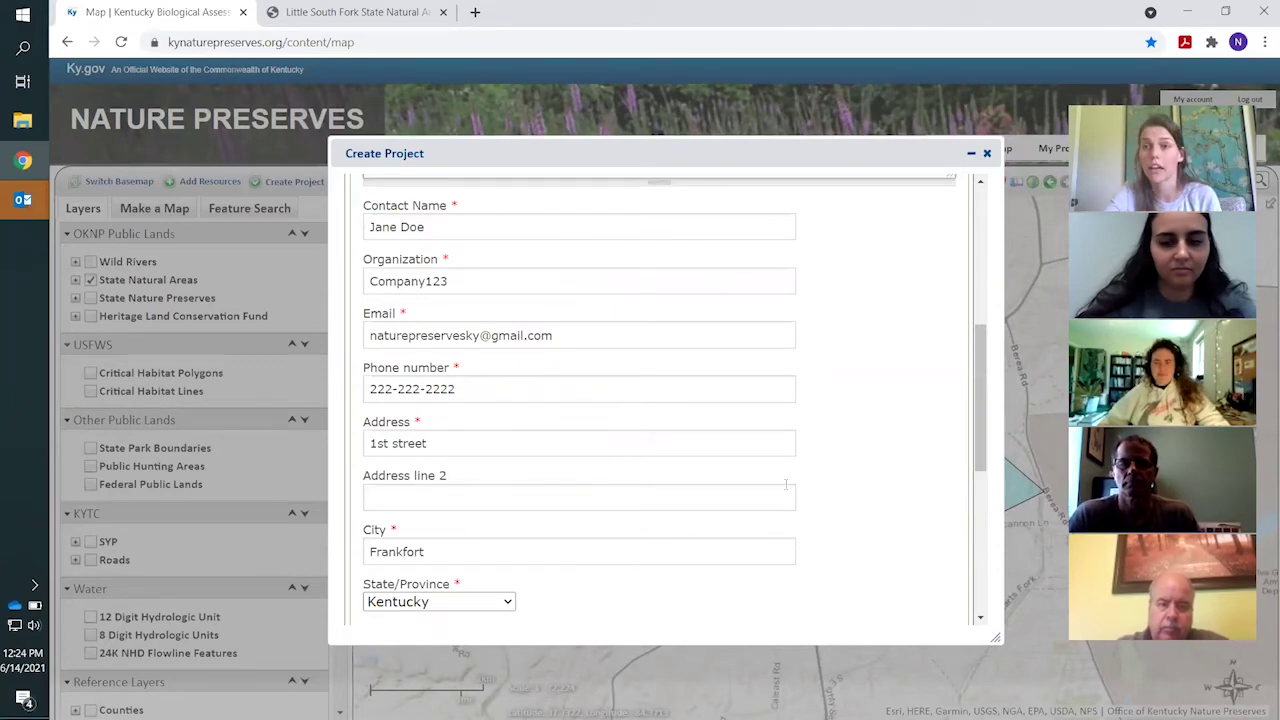
drag(984, 362, 987, 549)
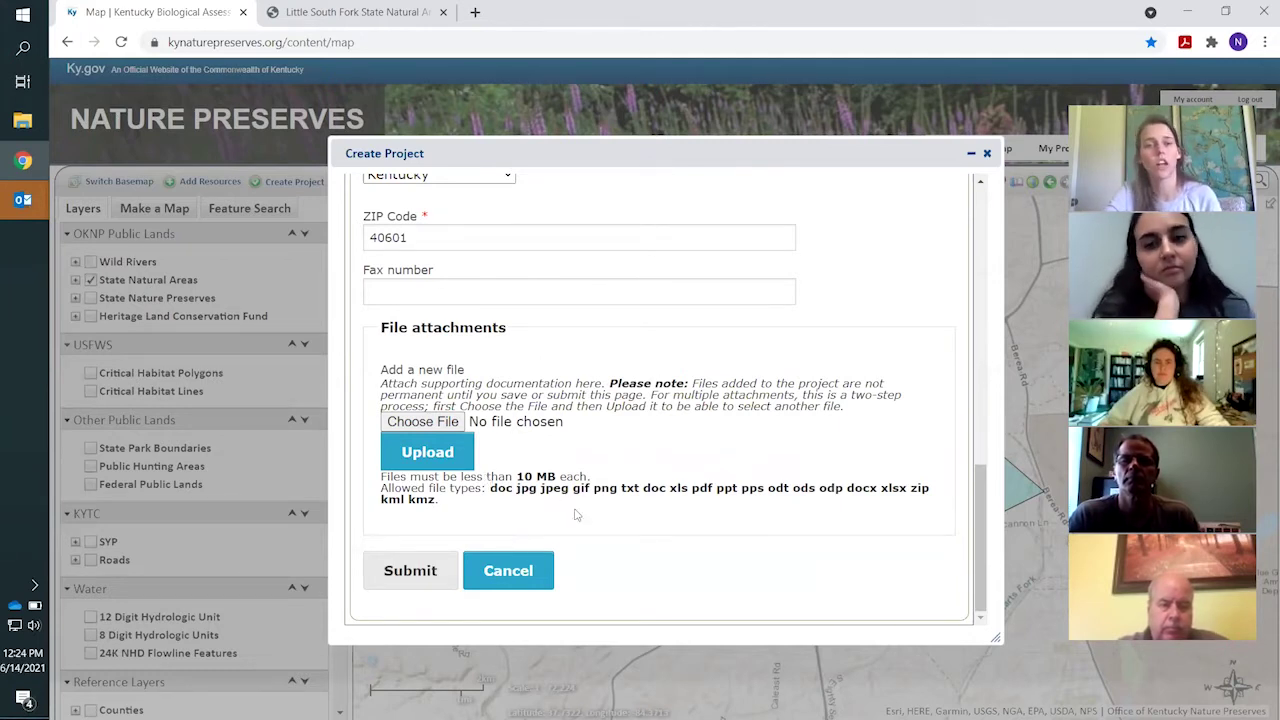
click(410, 570)
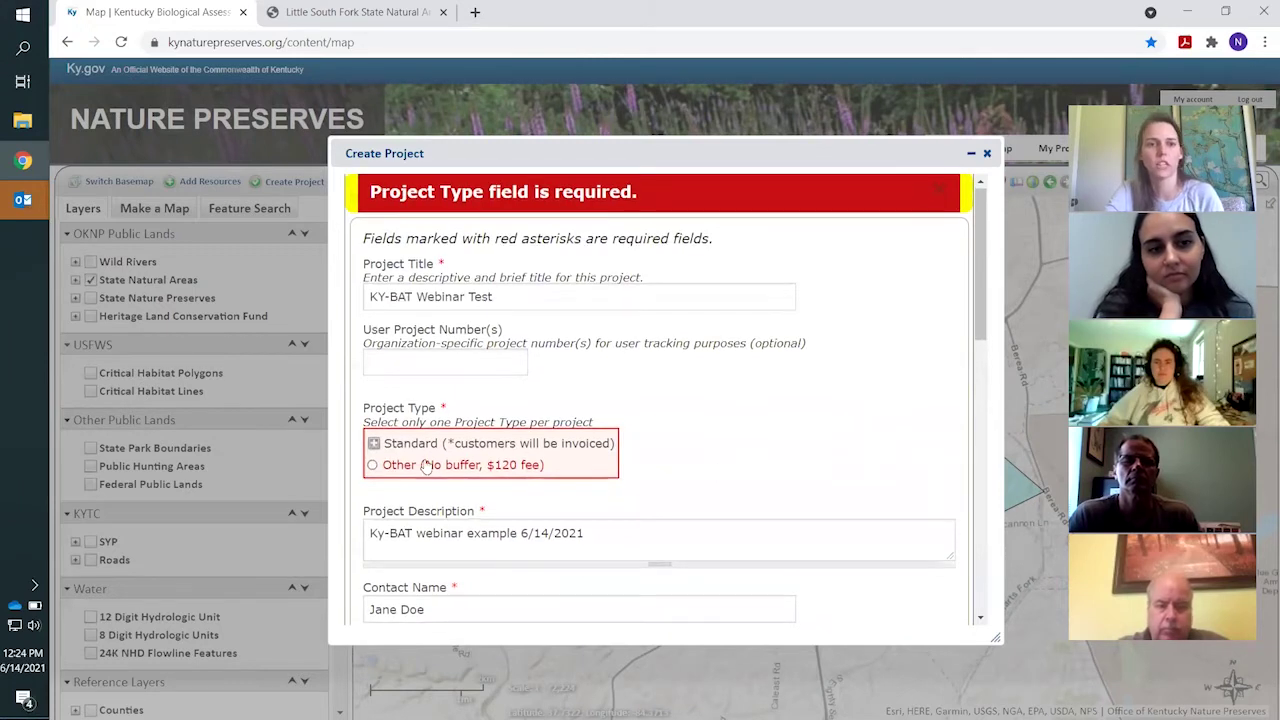
Choose the Standard 1 mile buffer ($120 fee) as project type, submit the project for review and acknowledge the confirmation
click(374, 443)
click(392, 465)
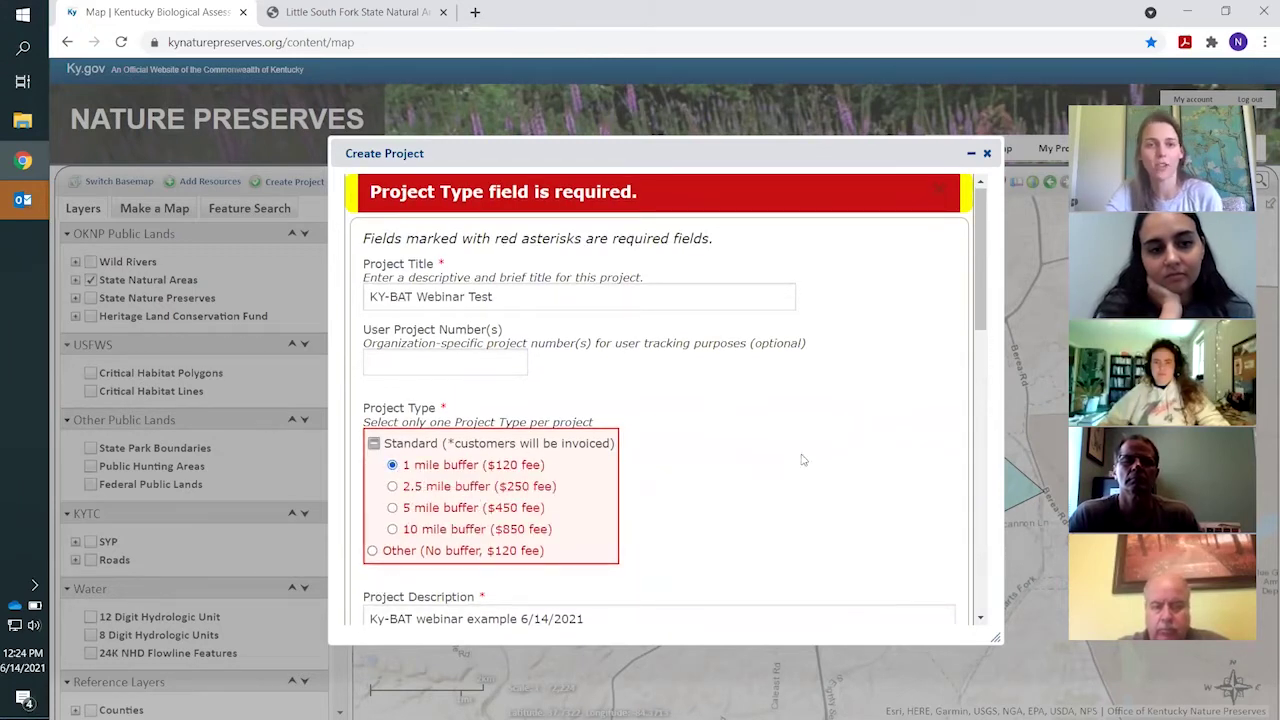
drag(983, 263, 995, 571)
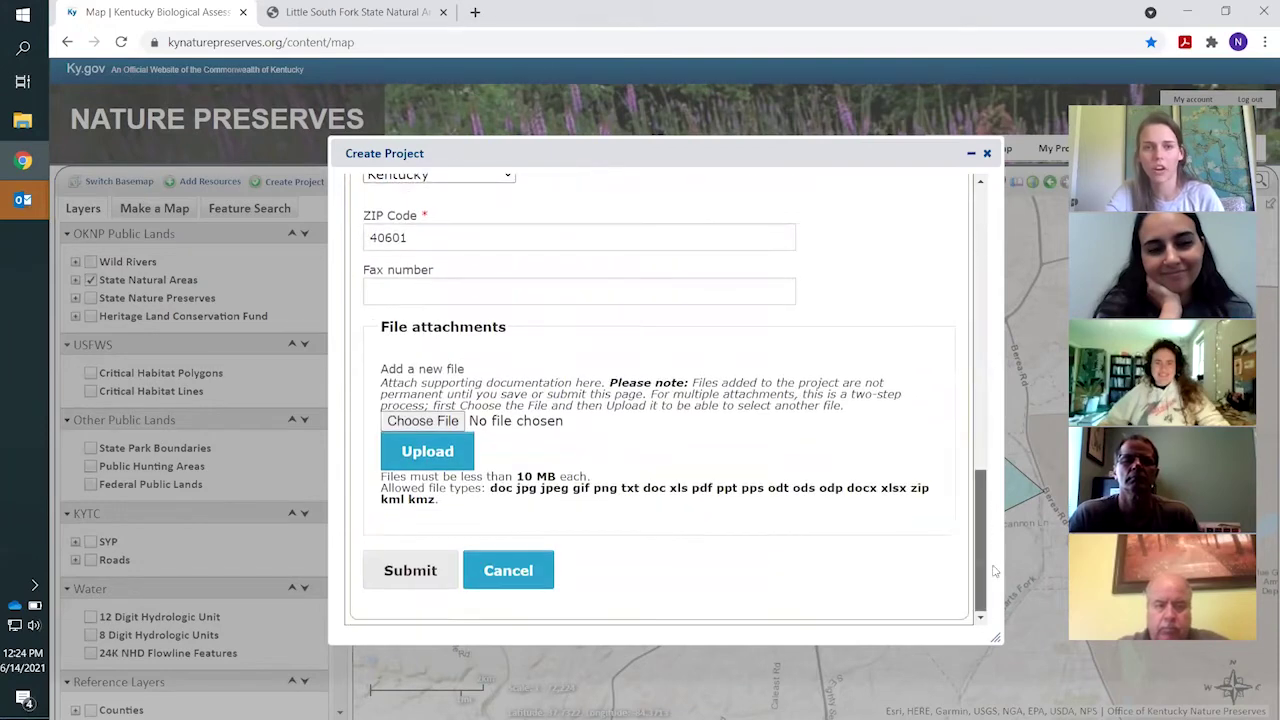
click(390, 586)
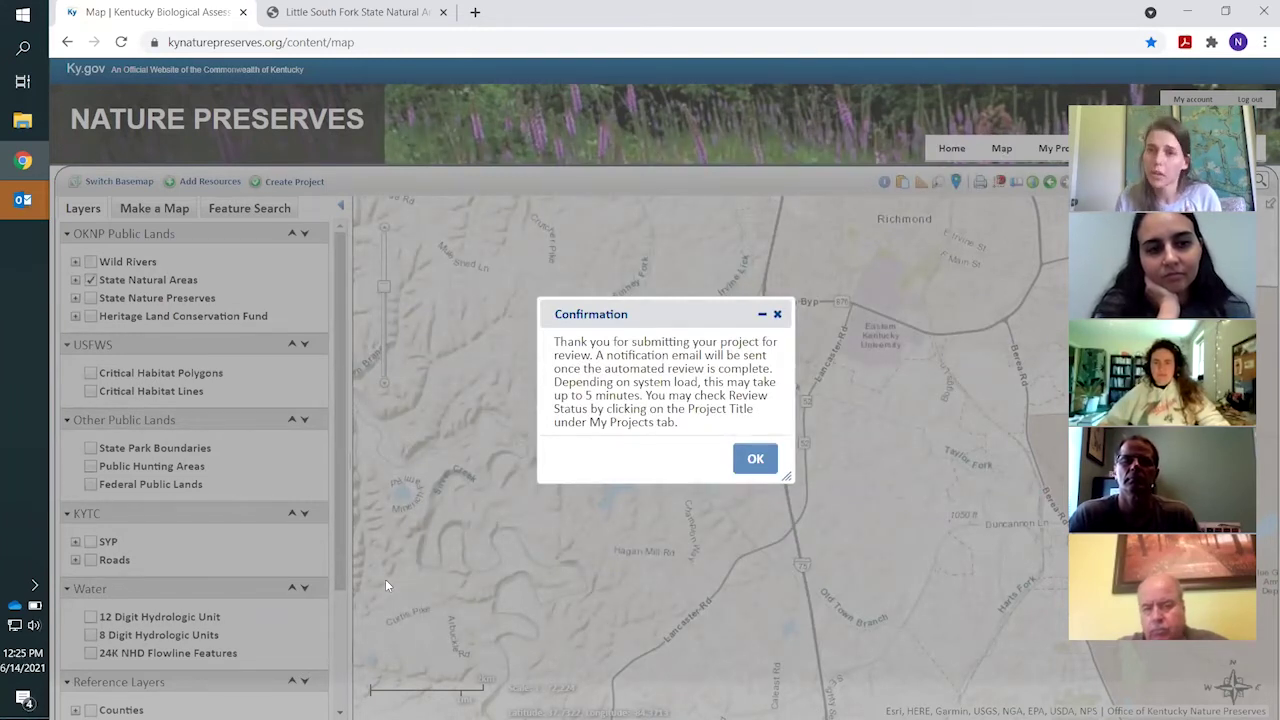
click(755, 459)
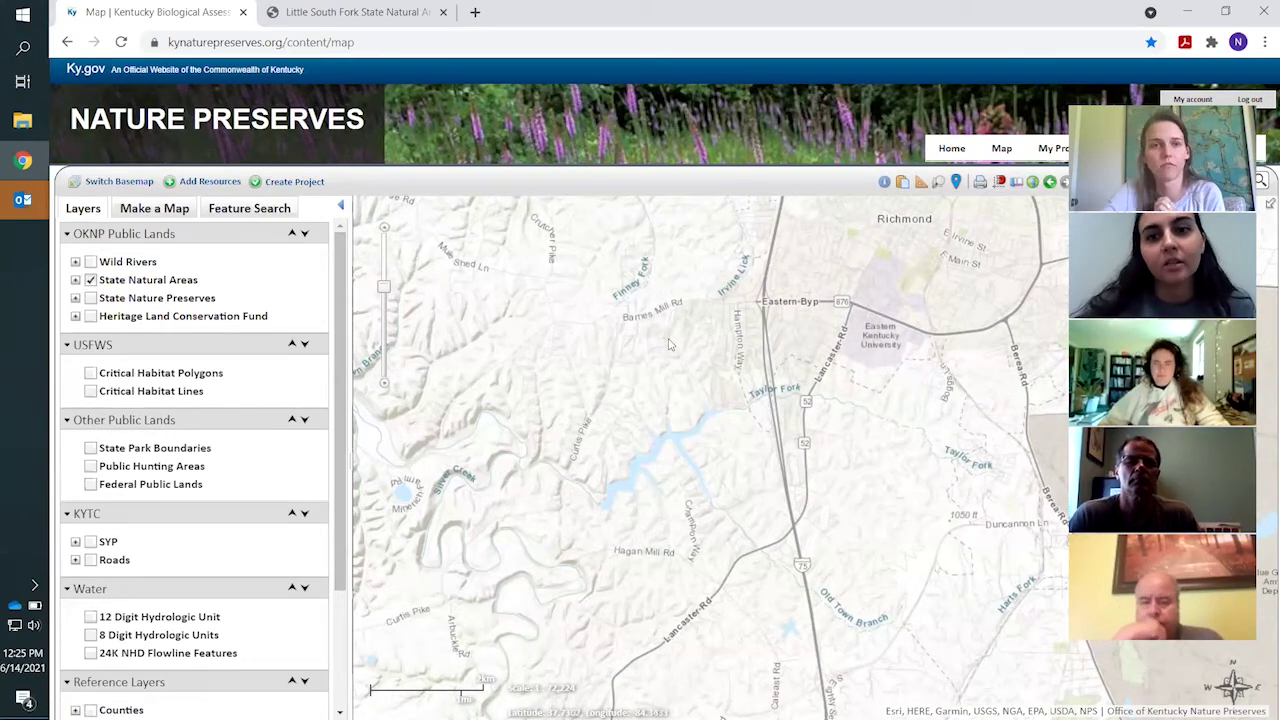
Turn on the Wild Rivers, State Nature Preserves and Heritage Land Conservation Fund layers alongside State Natural Areas for all of Kentucky
scroll(670, 344, down, 5)
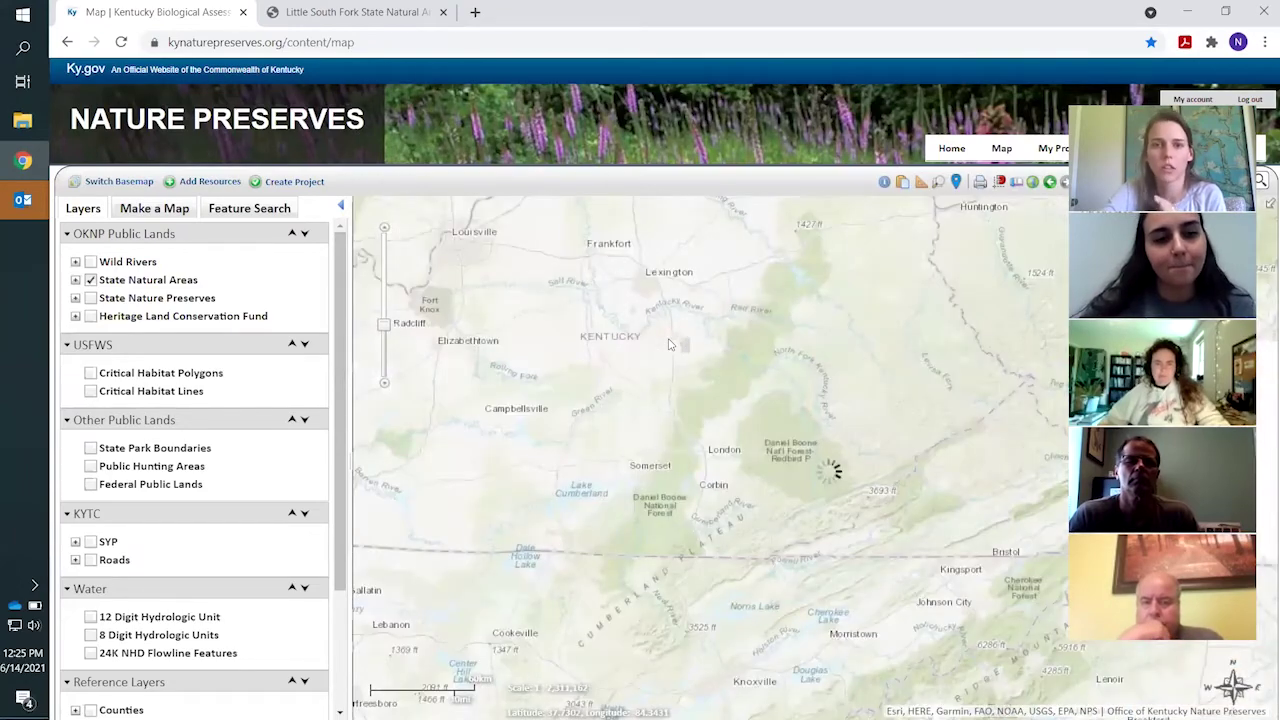
drag(670, 344, 866, 431)
scroll(866, 431, down, 1)
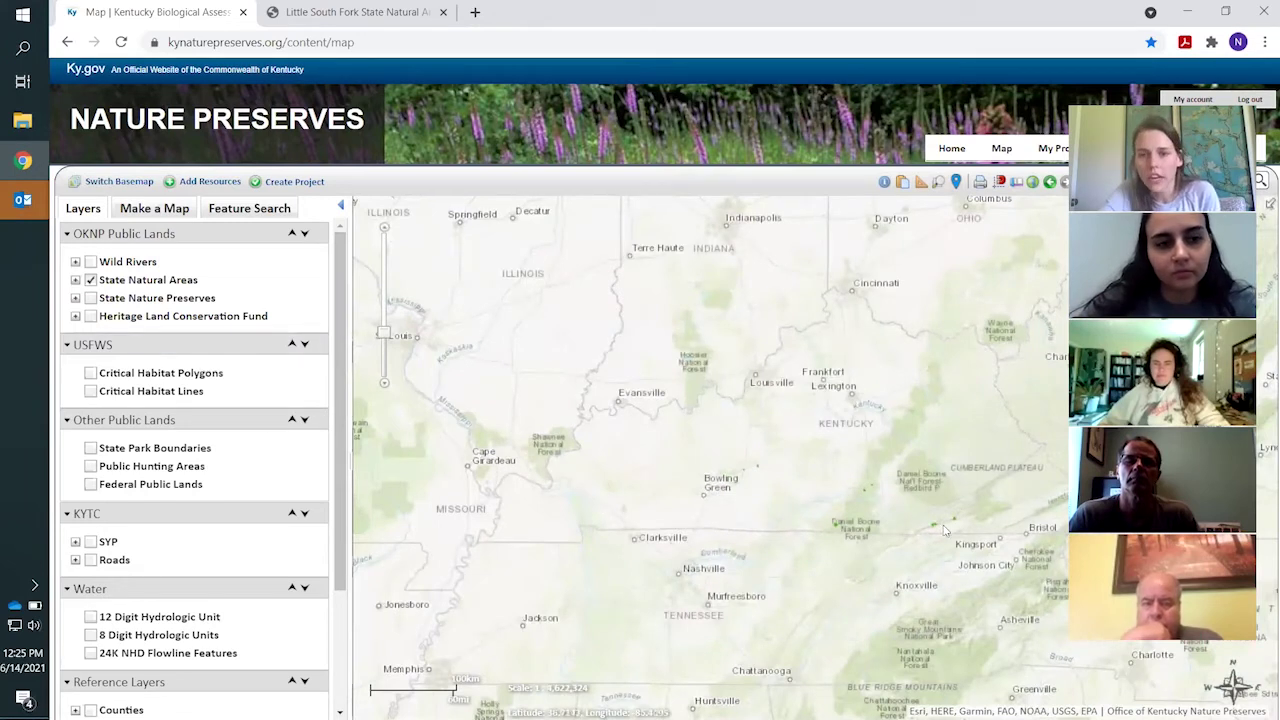
click(90, 280)
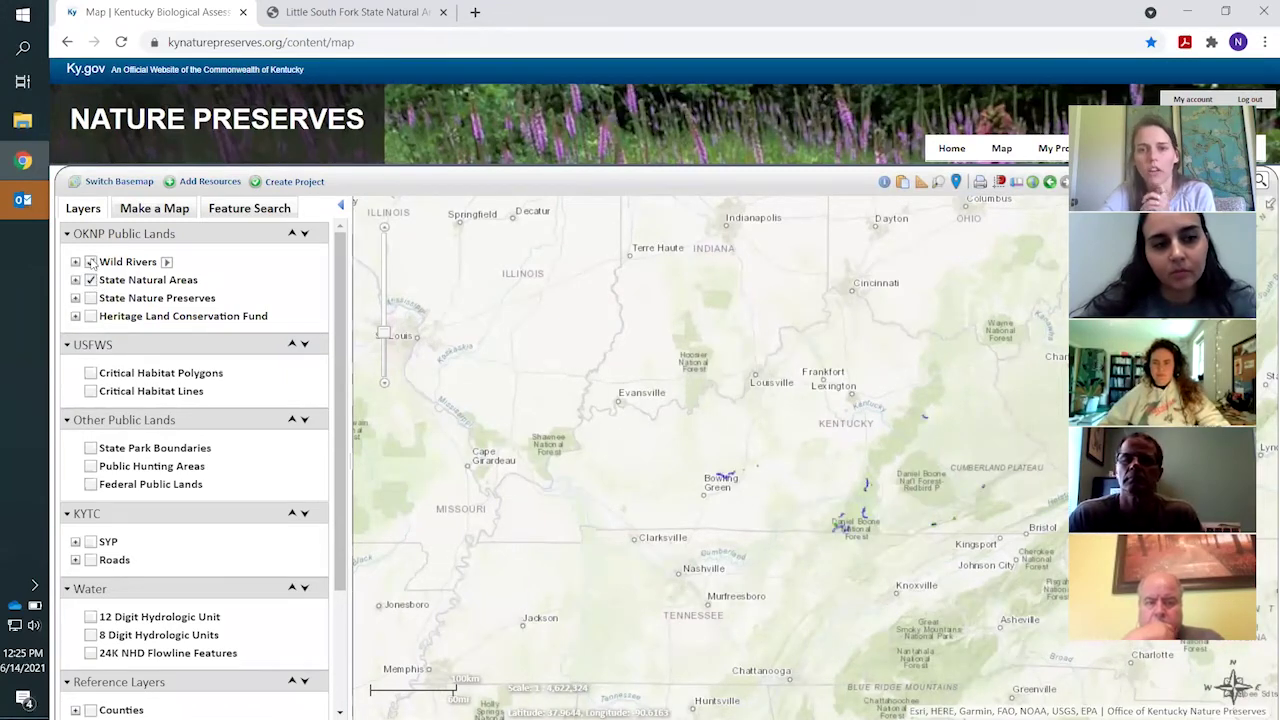
click(90, 262)
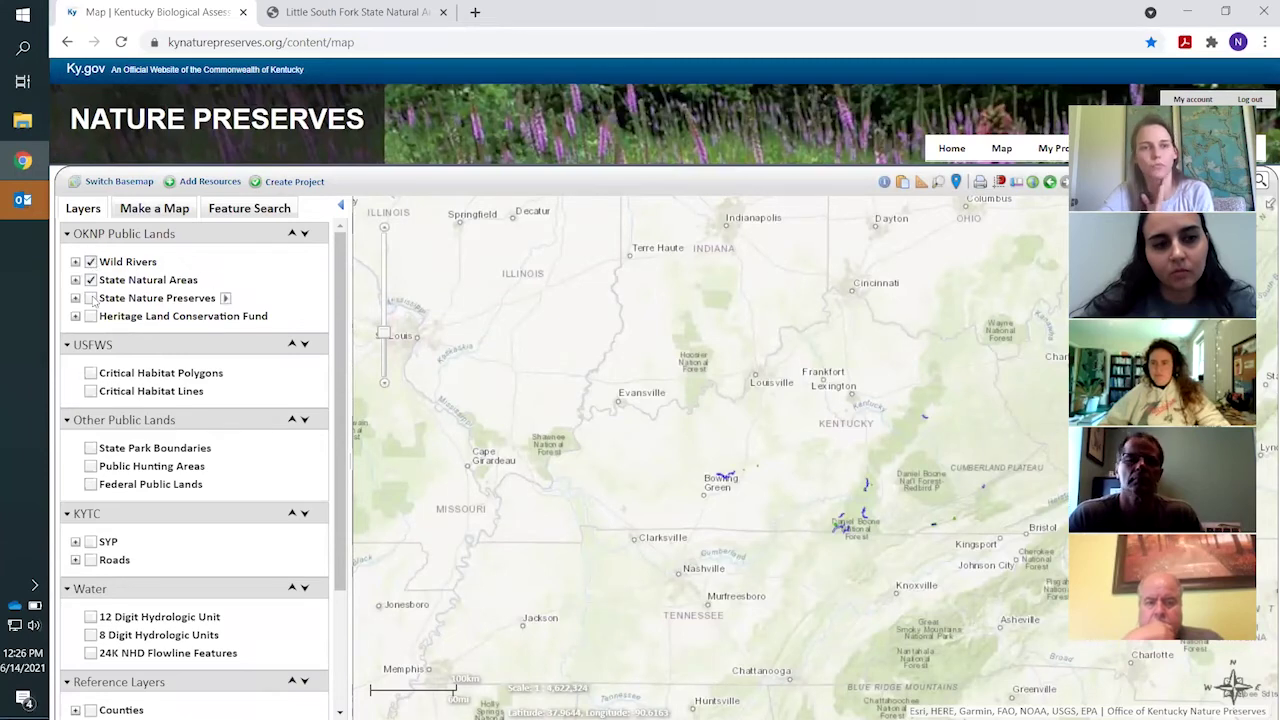
click(91, 298)
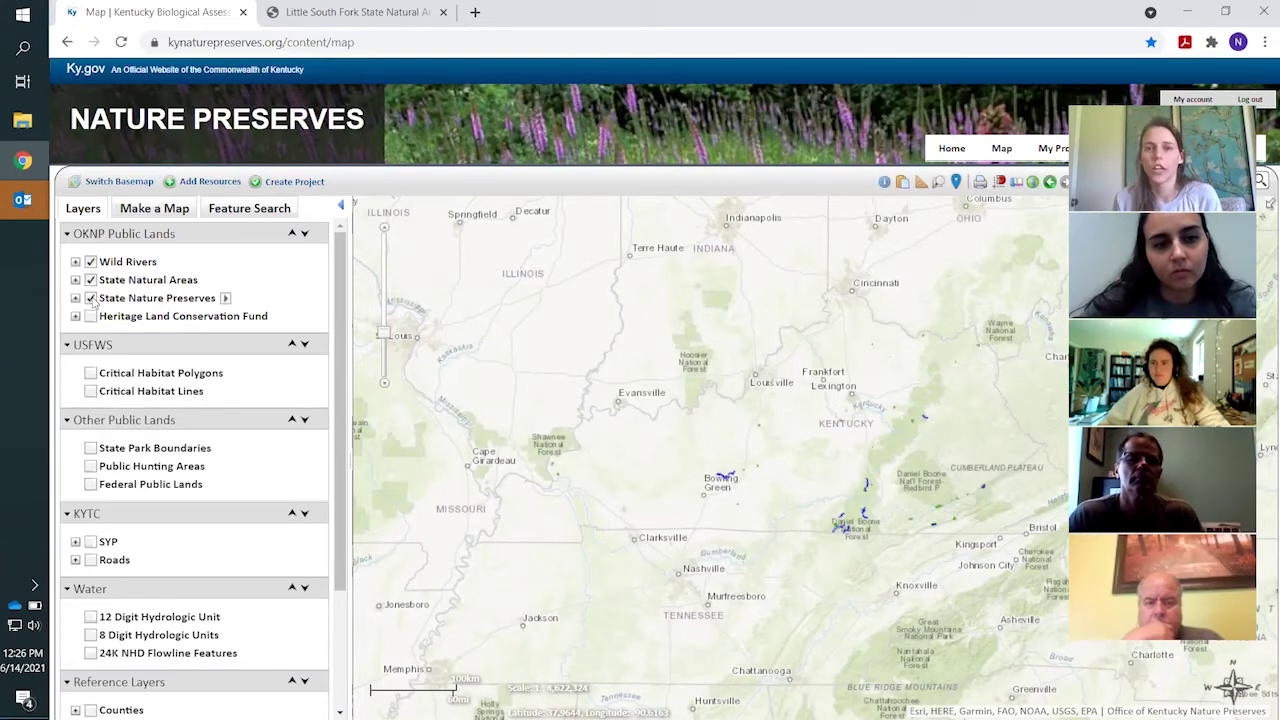
click(91, 316)
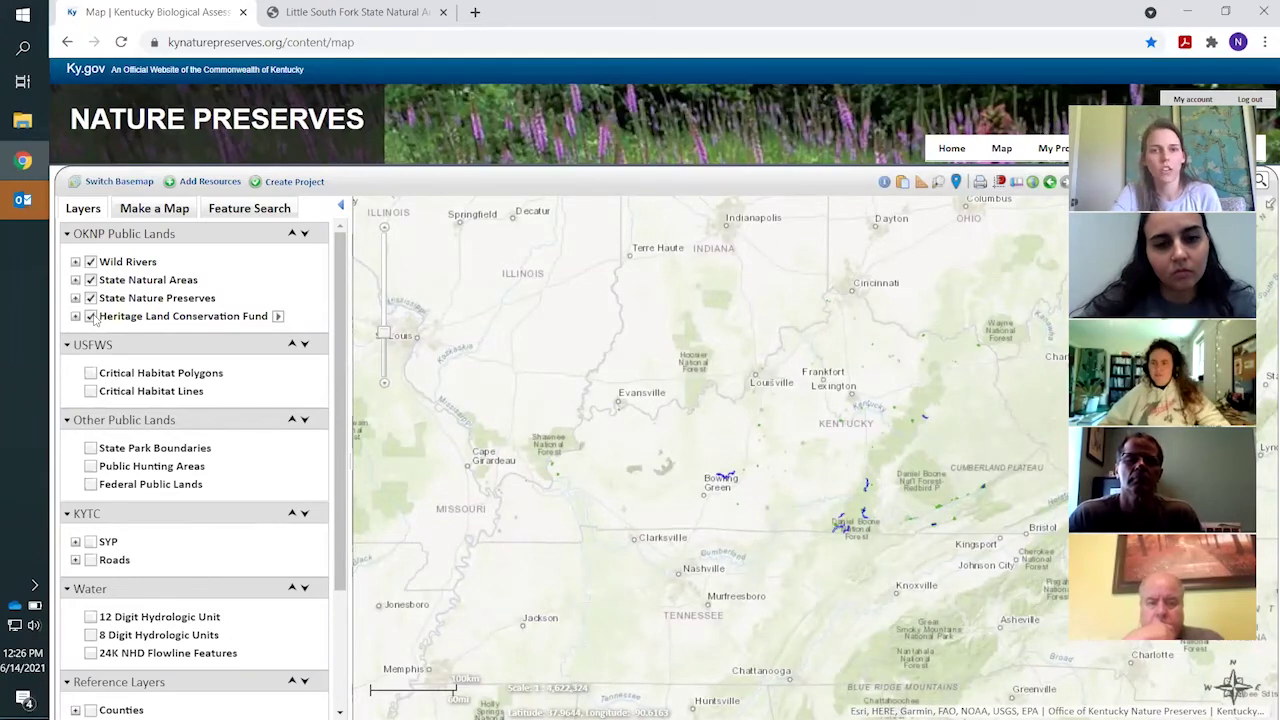
click(91, 316)
click(91, 316)
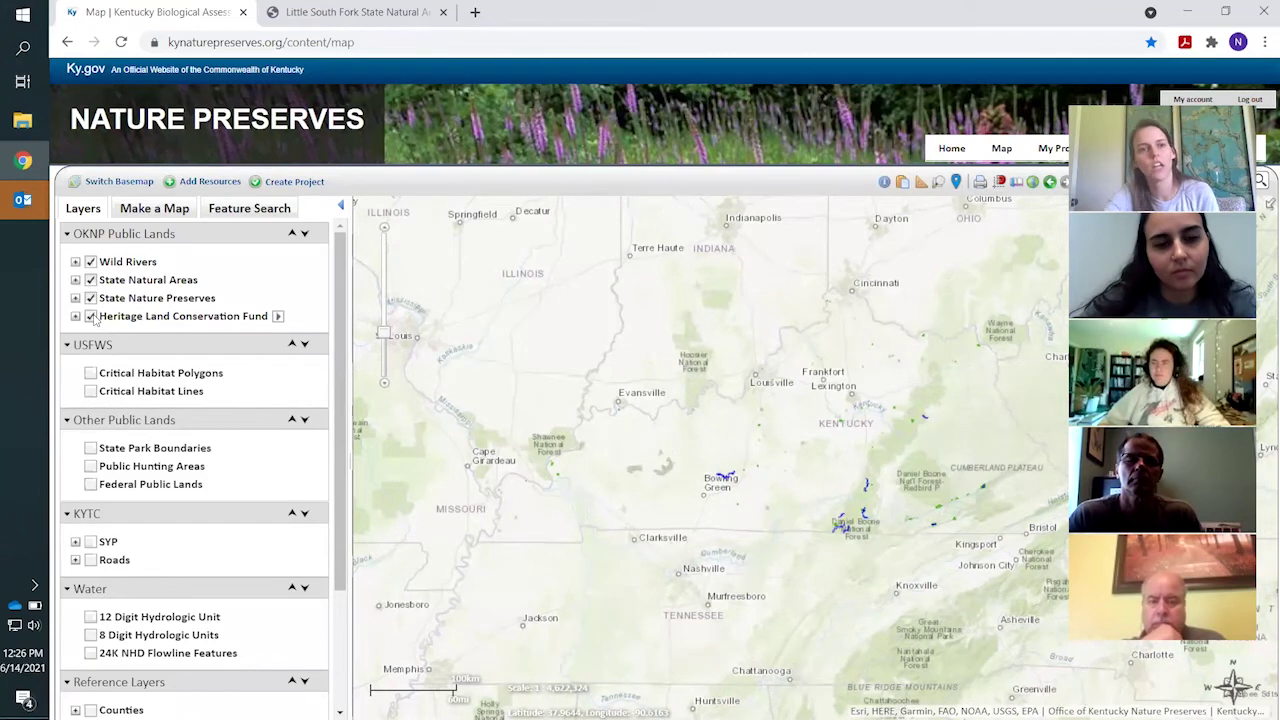
Turn on the Critical Habitat Polygons layer and the State Park Boundaries, Public Hunting Areas and Federal Public Lands layers
click(92, 374)
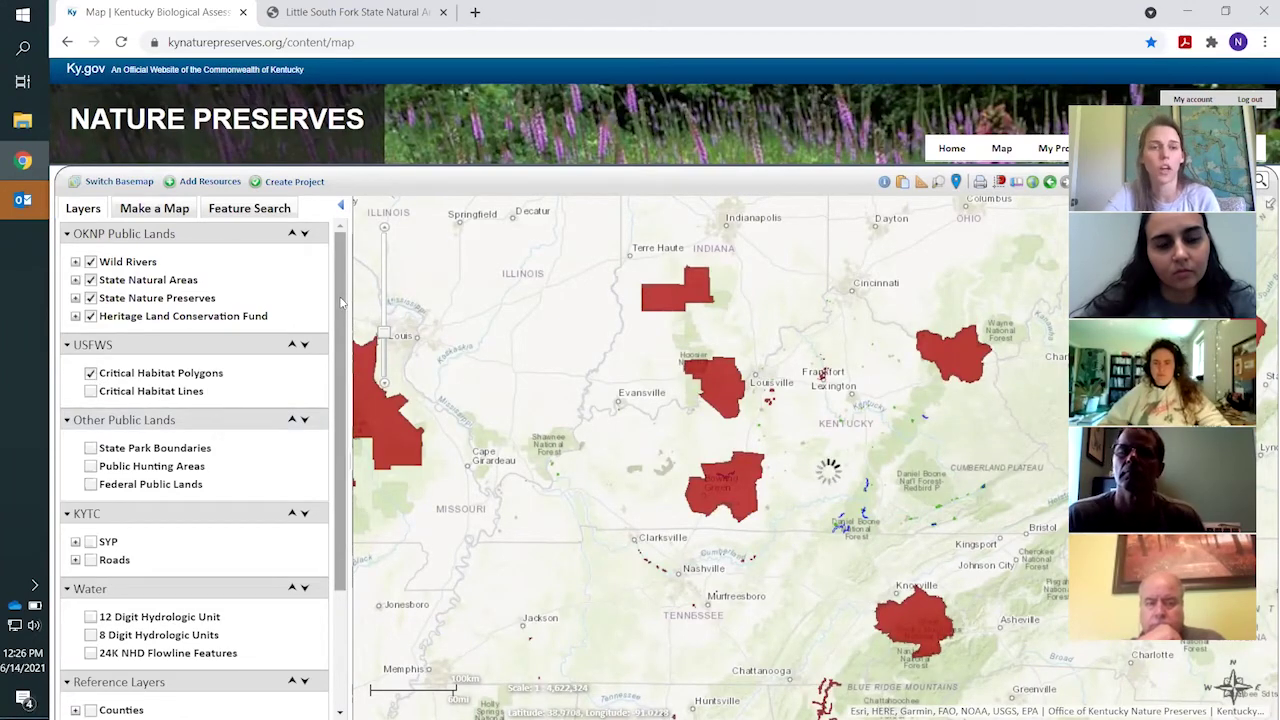
drag(343, 305, 343, 365)
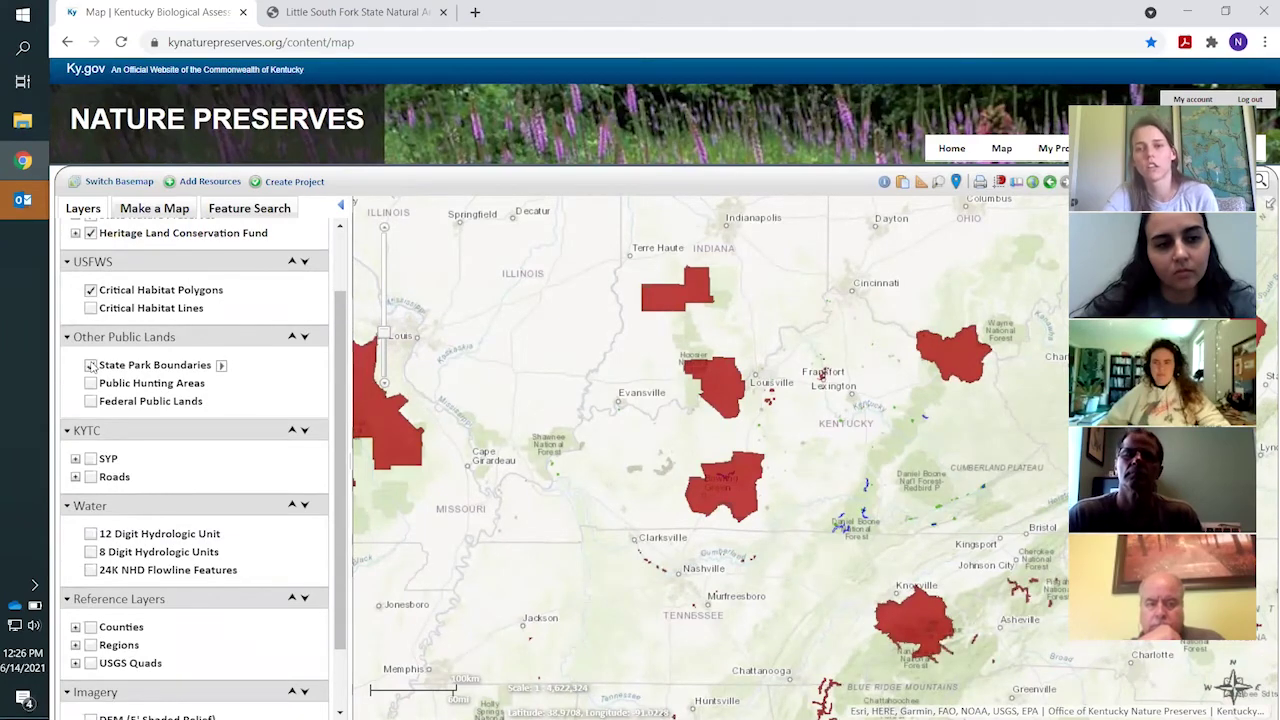
click(91, 365)
click(91, 383)
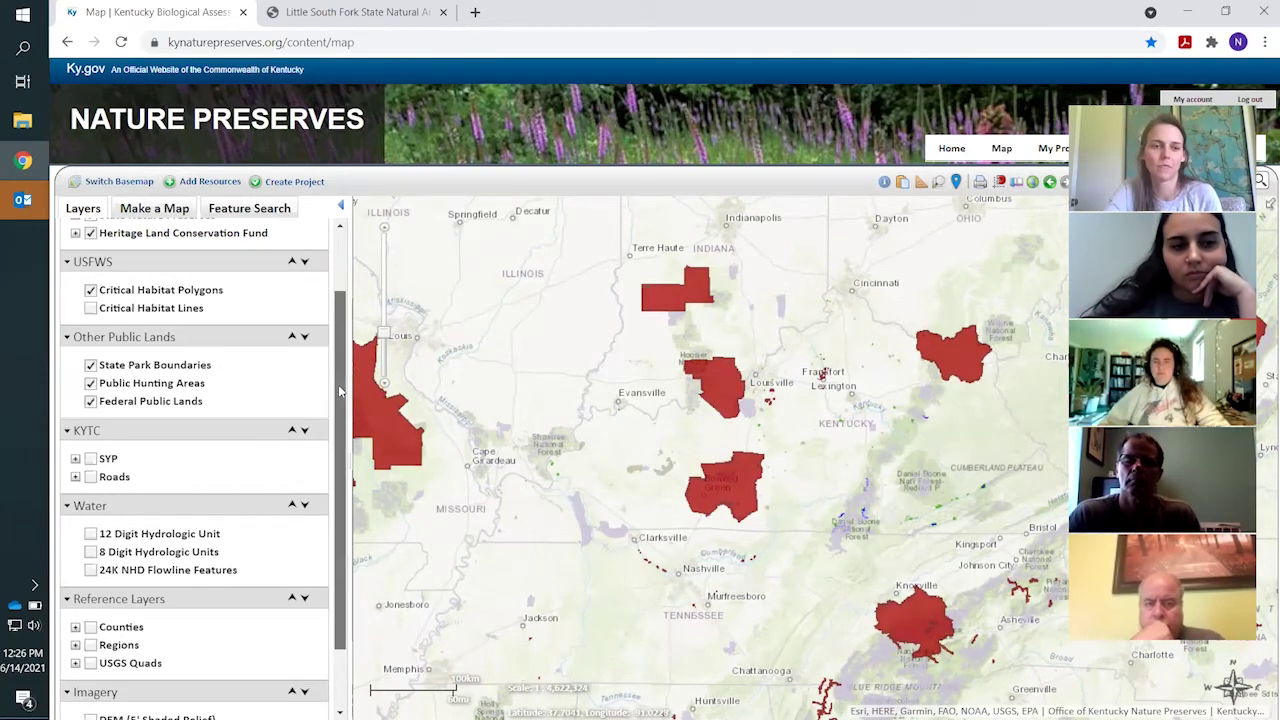
Review the remaining layer groups, expanding Basemap, and examine the displayed layers around Lexington on the map
drag(340, 395, 342, 477)
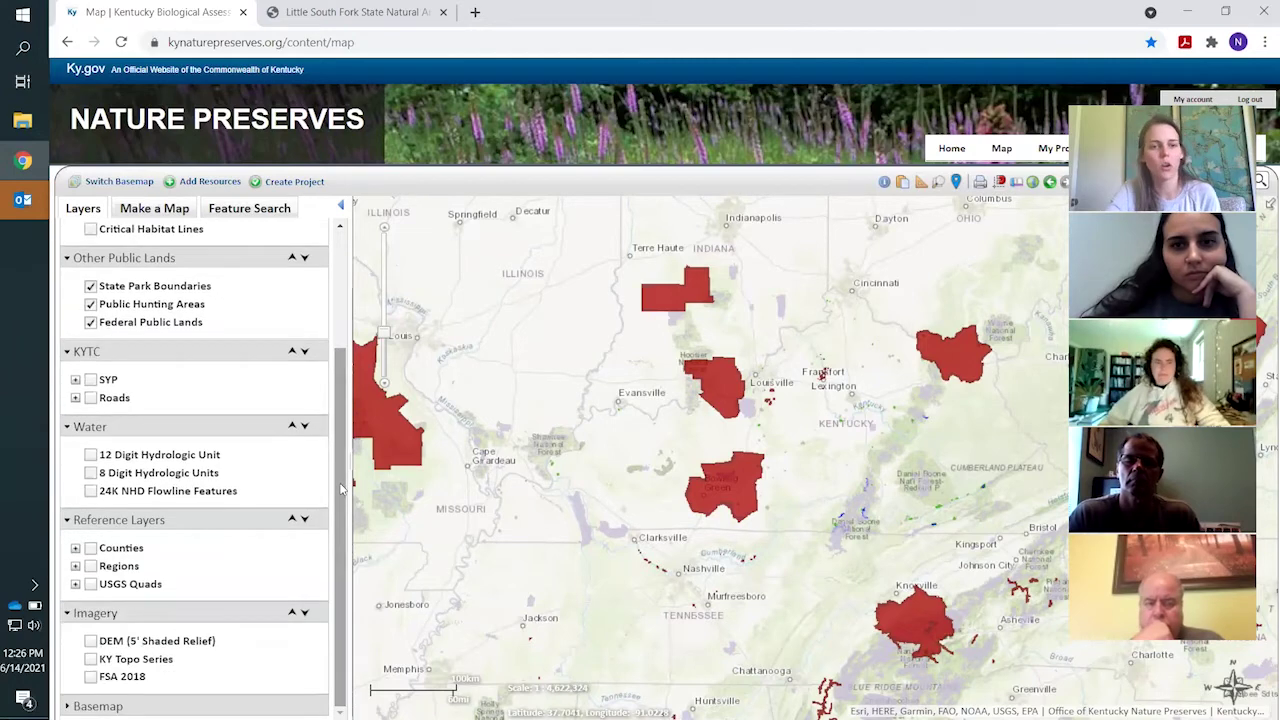
click(130, 707)
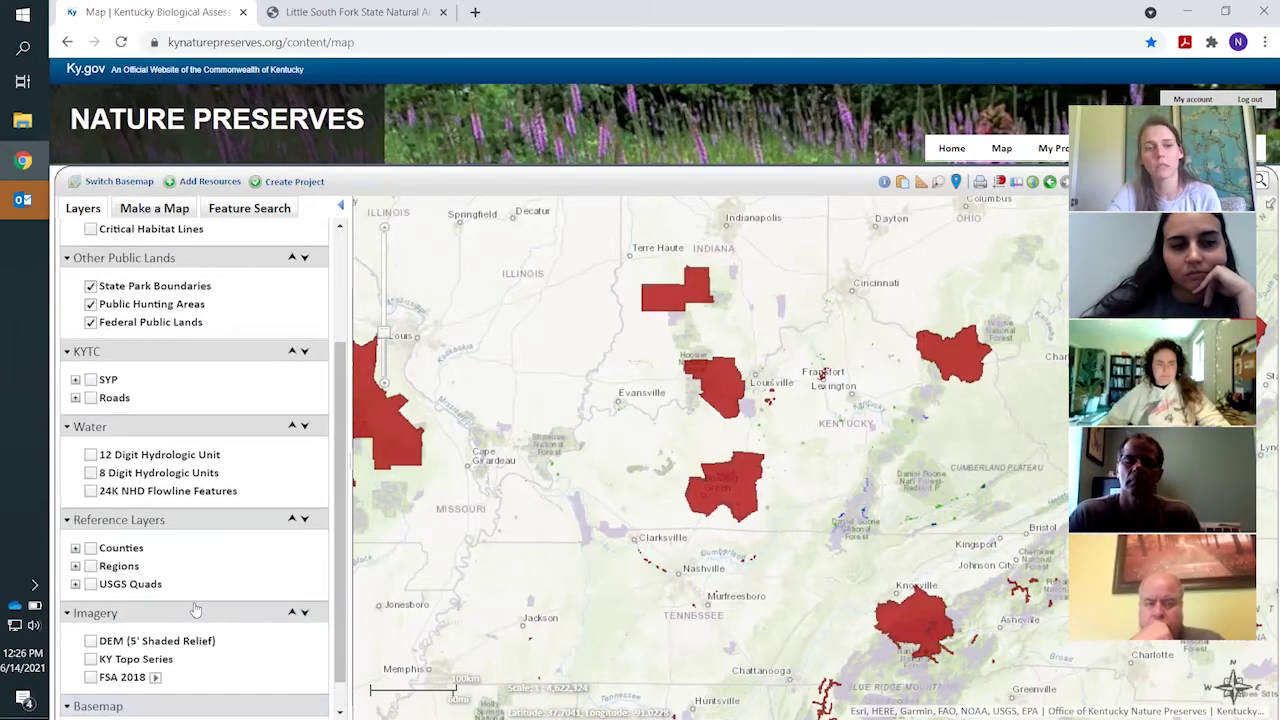
scroll(192, 610, down, 1)
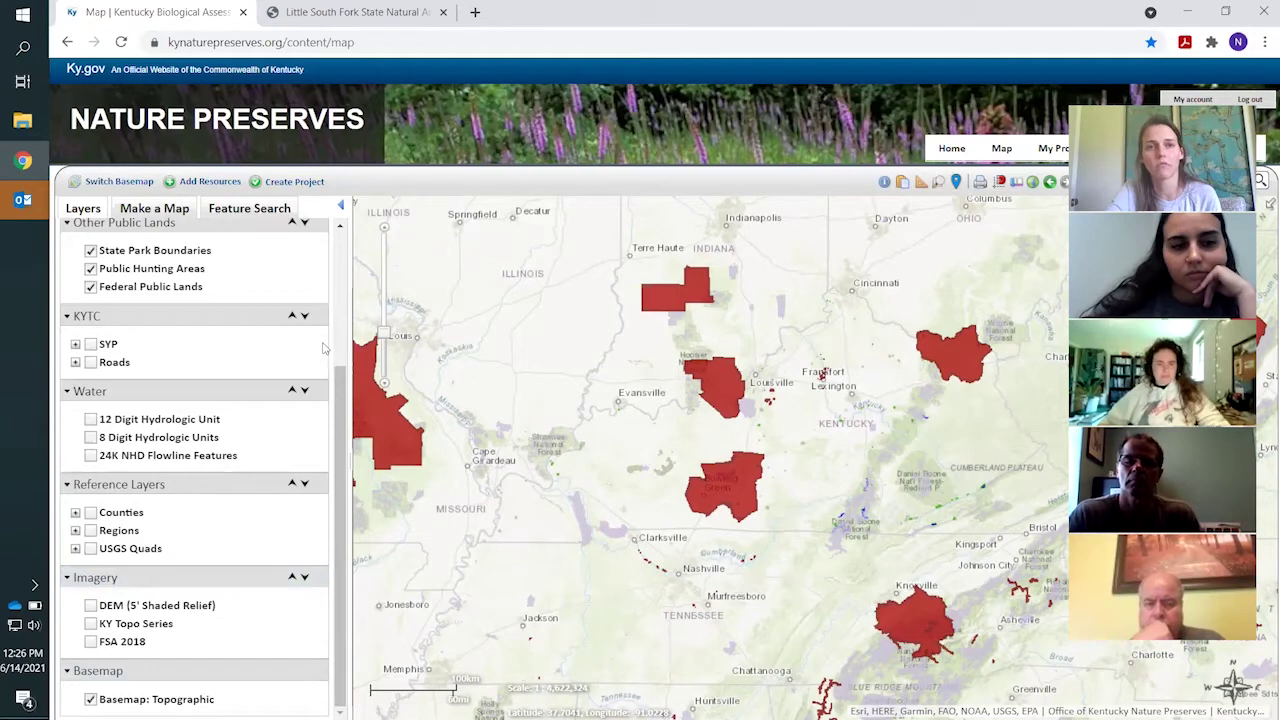
drag(343, 379, 343, 251)
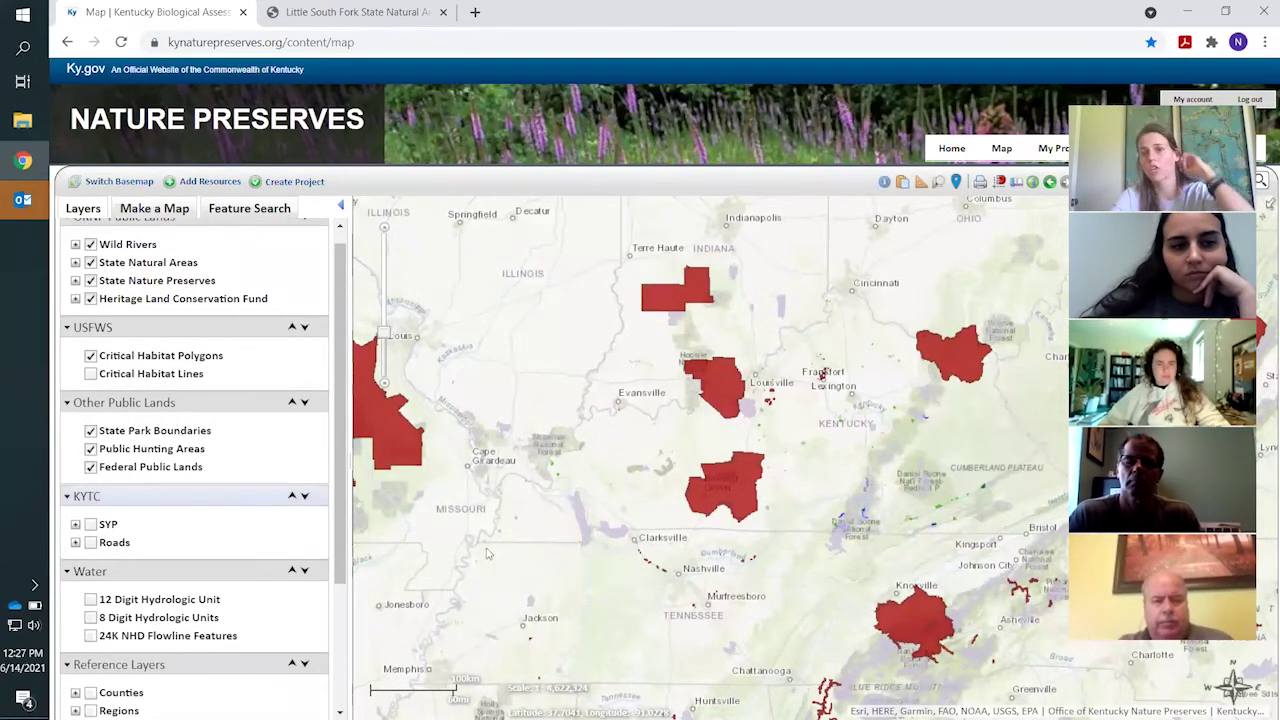
scroll(913, 468, up, 1)
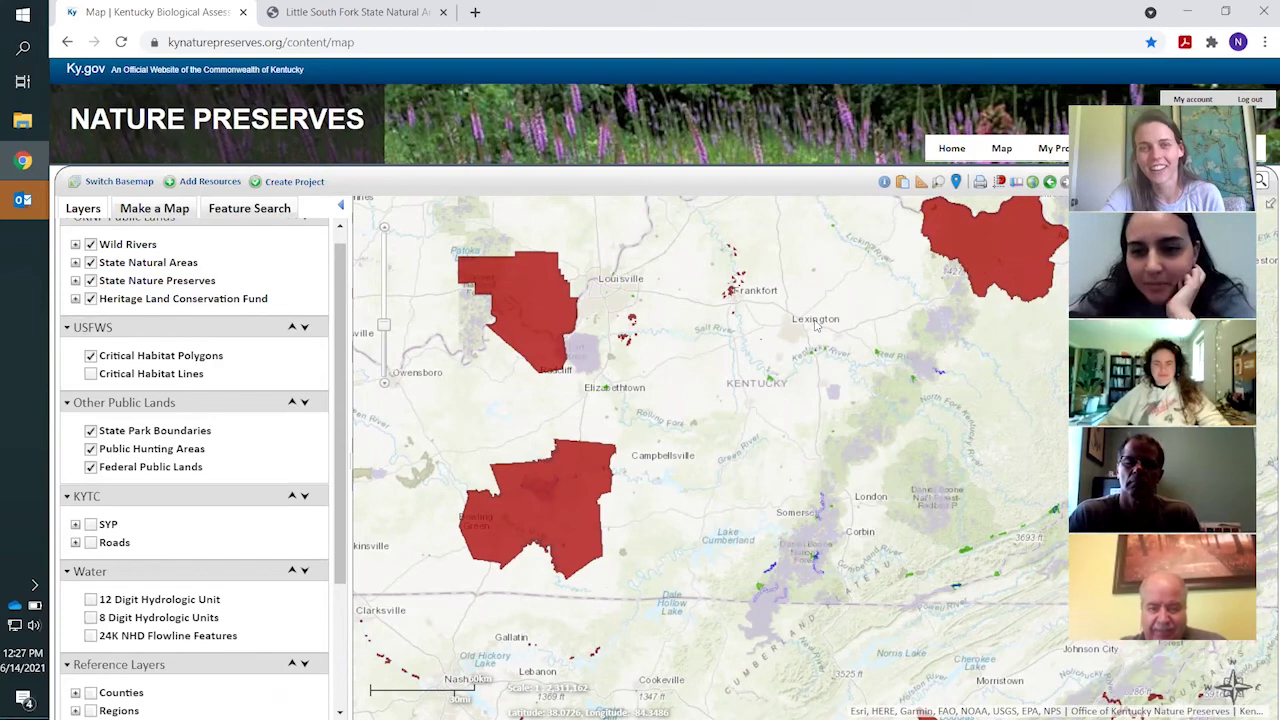
scroll(815, 325, up, 2)
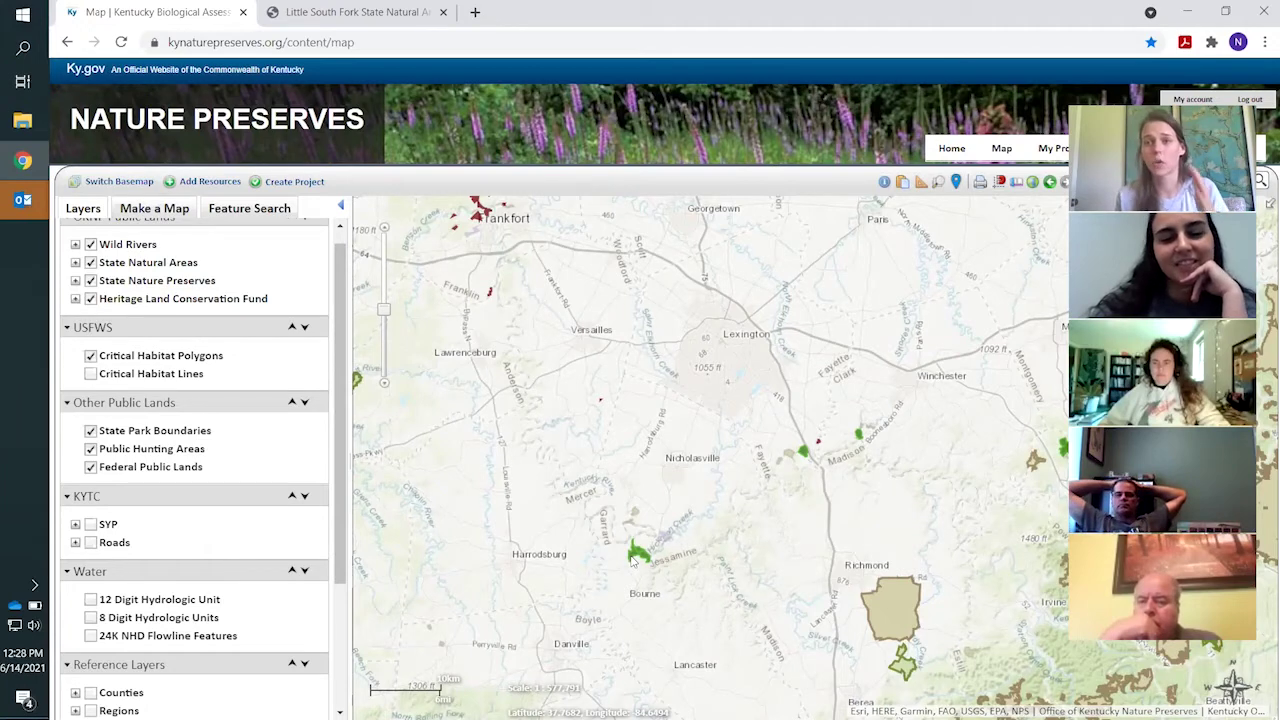
Open the most recently submitted KY-BAT Webinar Test from My Projects, review its details and open its PDF report file
click(1057, 150)
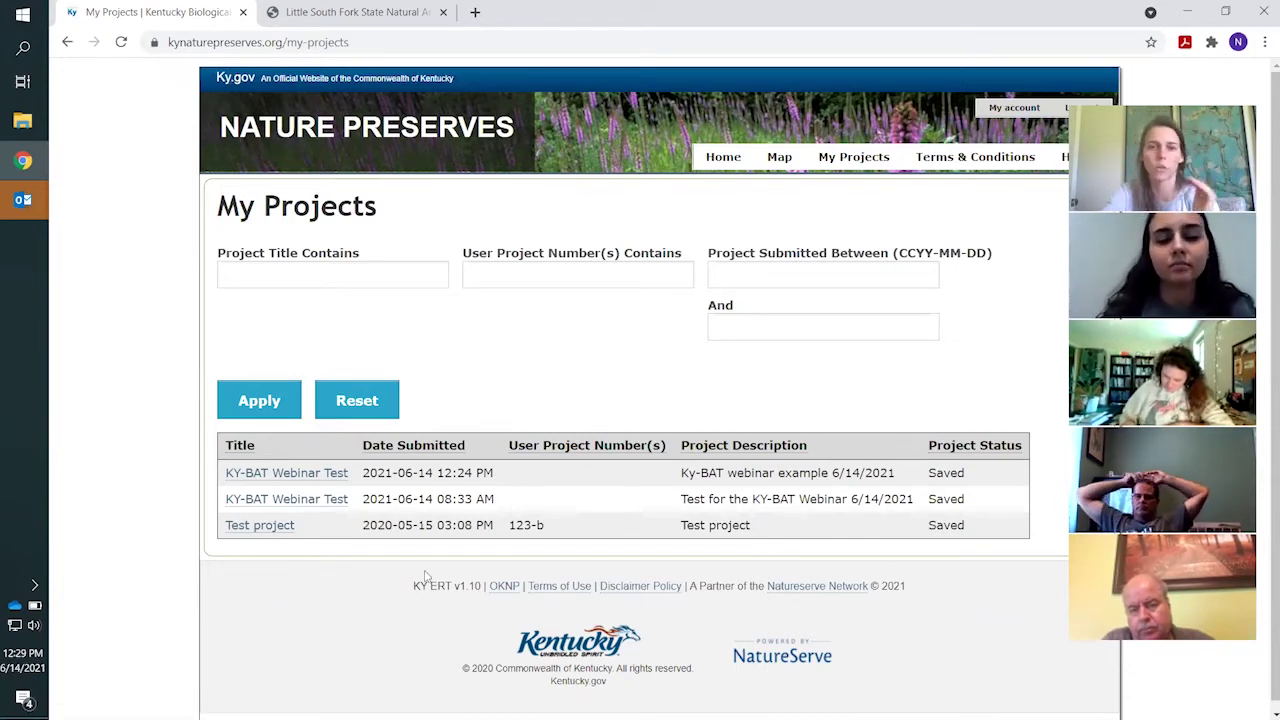
click(296, 480)
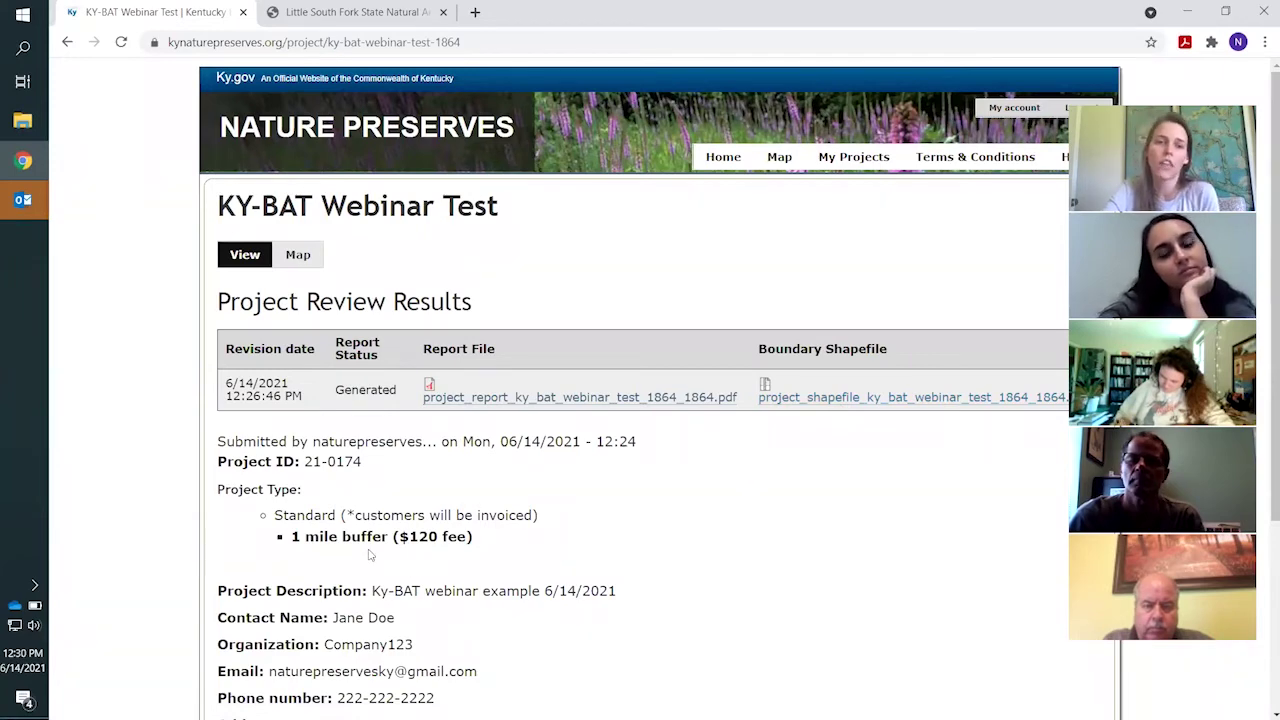
scroll(370, 555, down, 2)
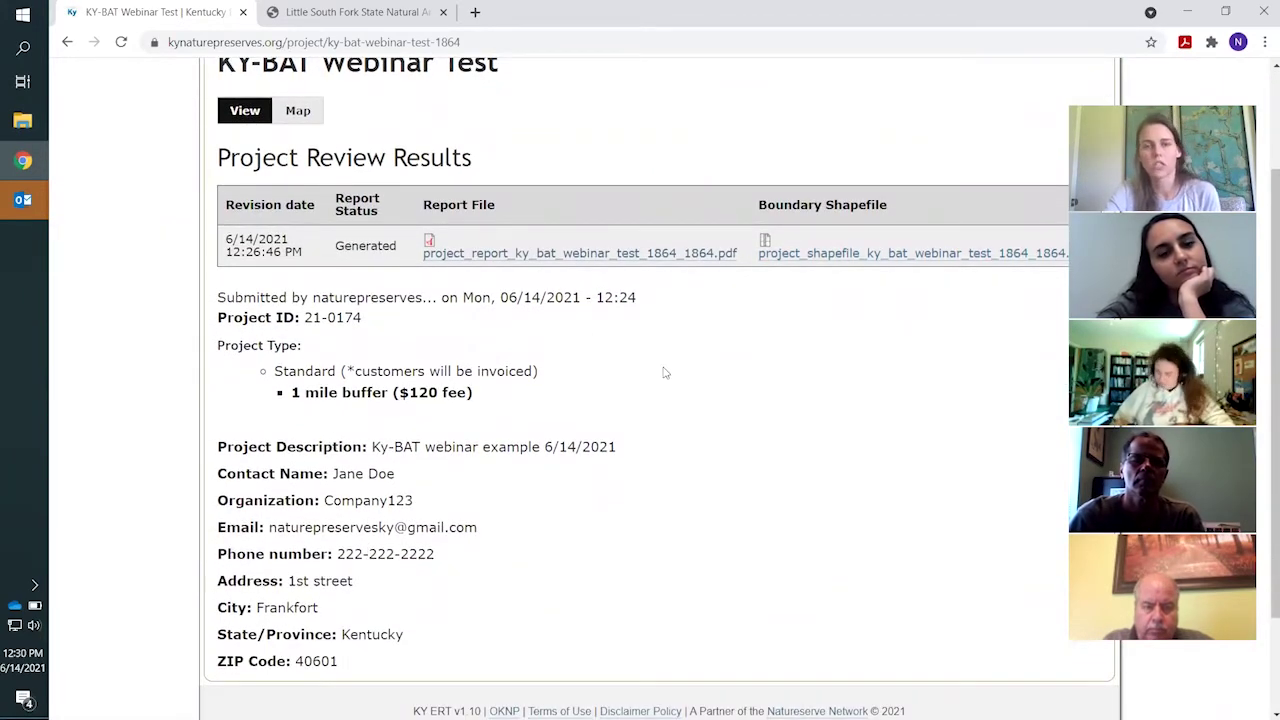
scroll(663, 371, up, 1)
click(586, 297)
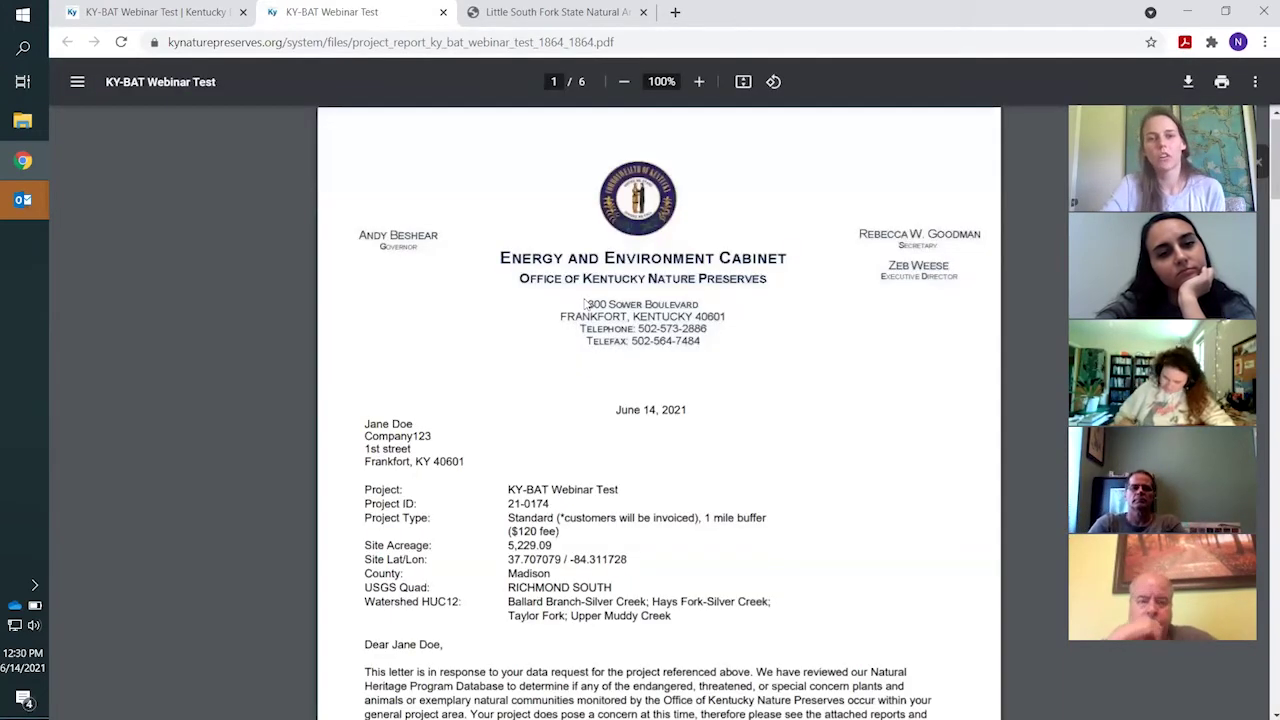
Read the project details in the report's cover letter and highlight the statement on whether the project poses a concern
scroll(640, 360, down, 1)
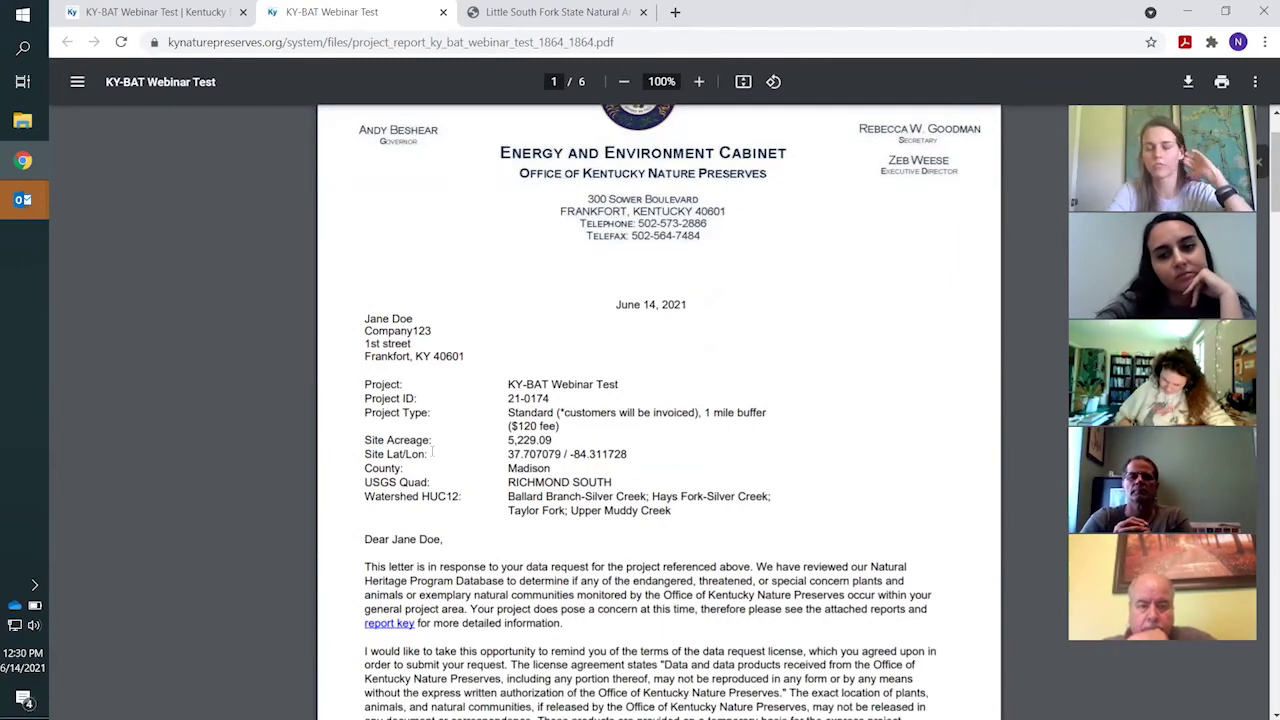
scroll(494, 522, down, 3)
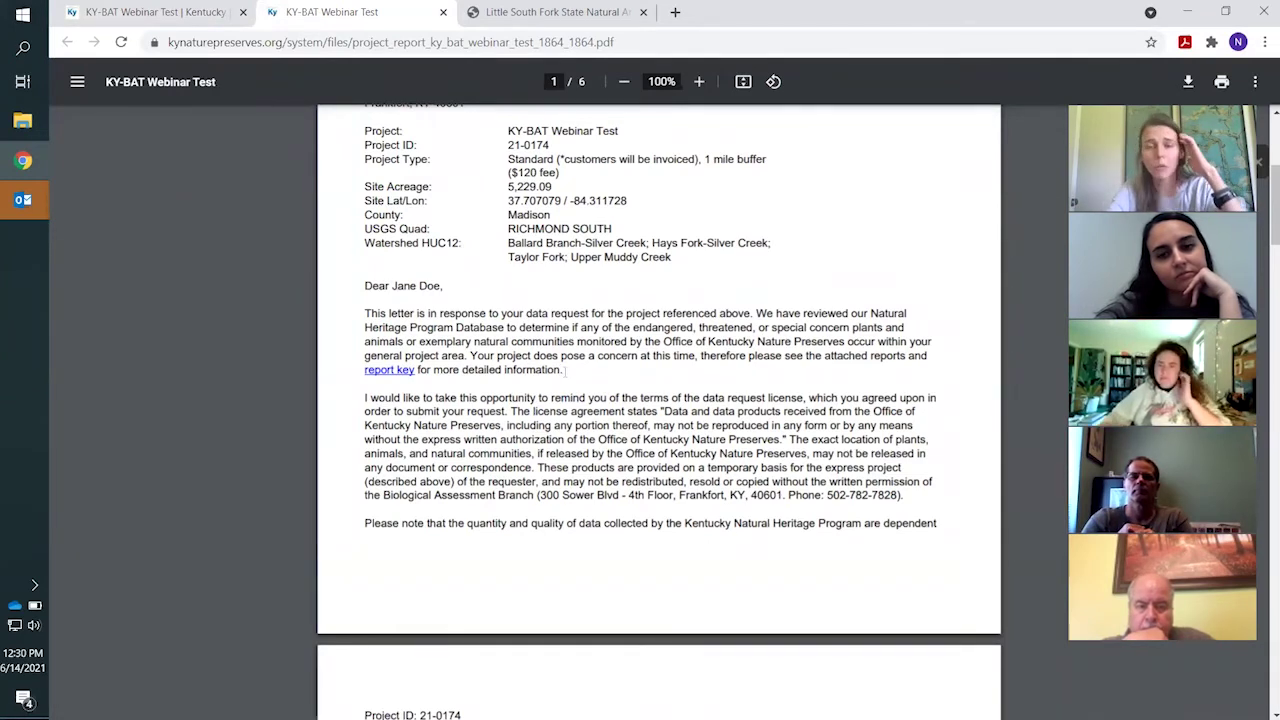
drag(563, 370, 468, 357)
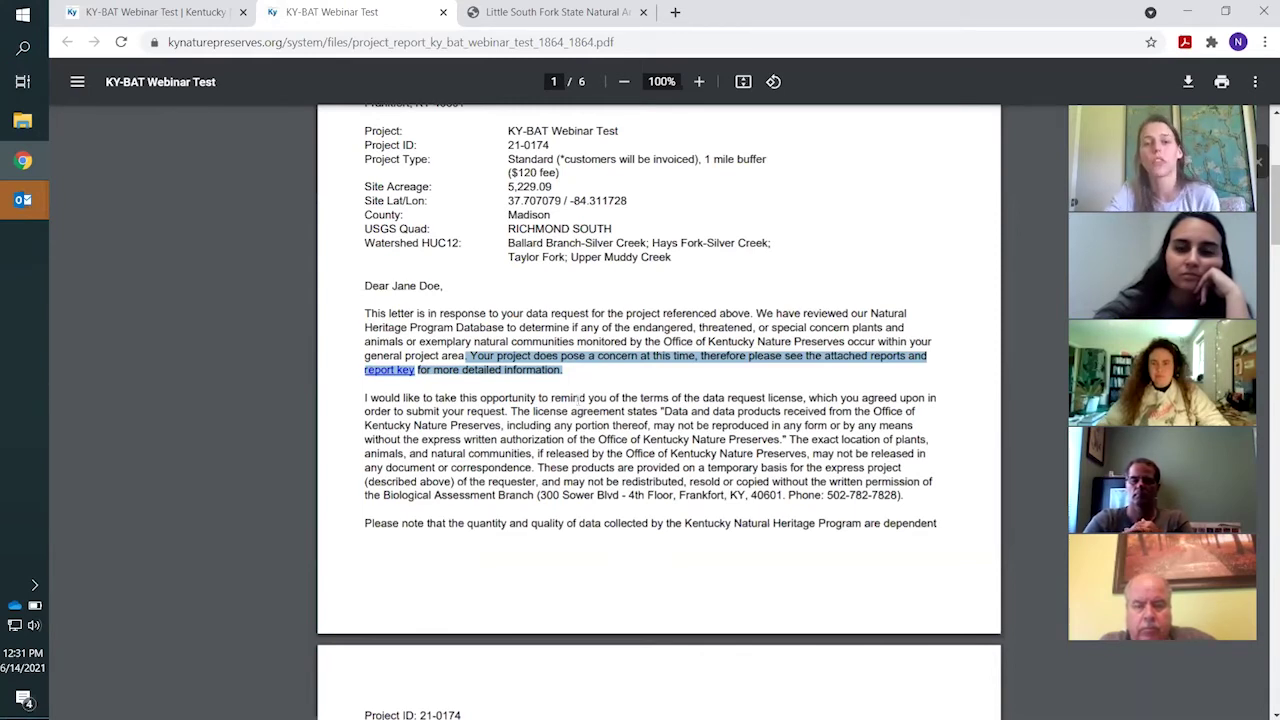
drag(566, 370, 536, 358)
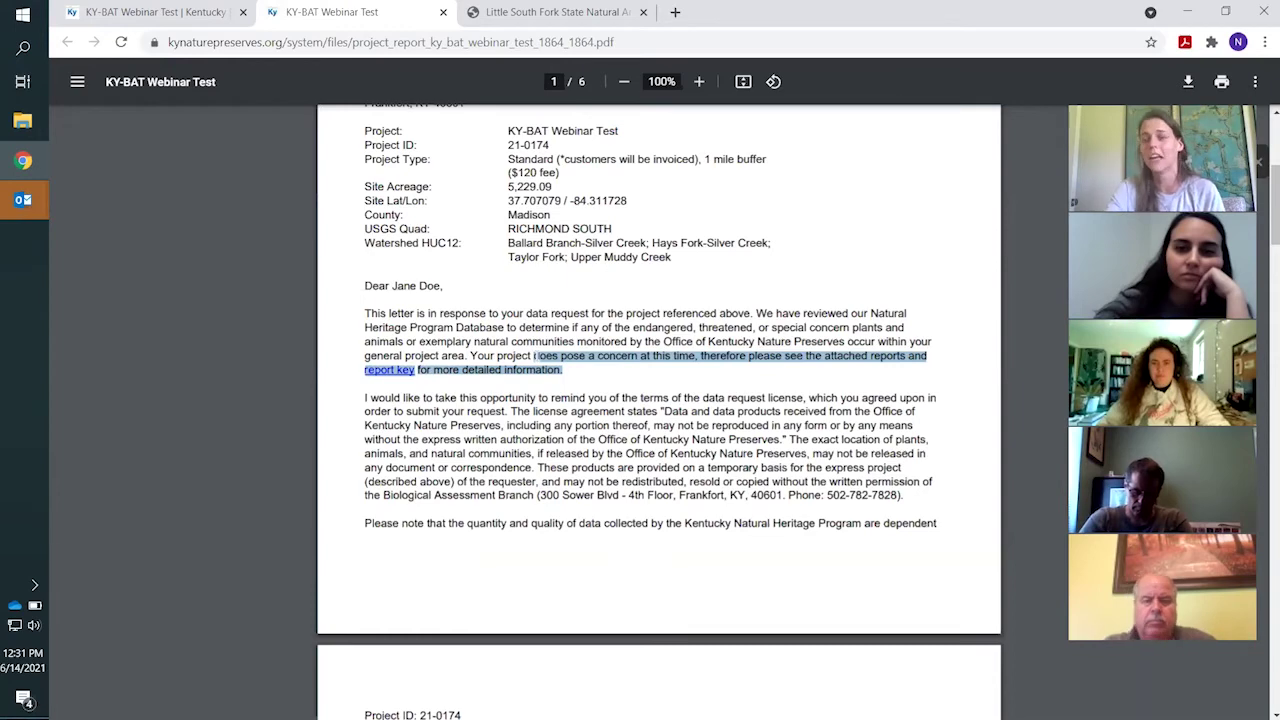
Read on through the rest of the letter and examine the Standard Occurrence Report of monitored species within 1 mile
scroll(603, 460, down, 3)
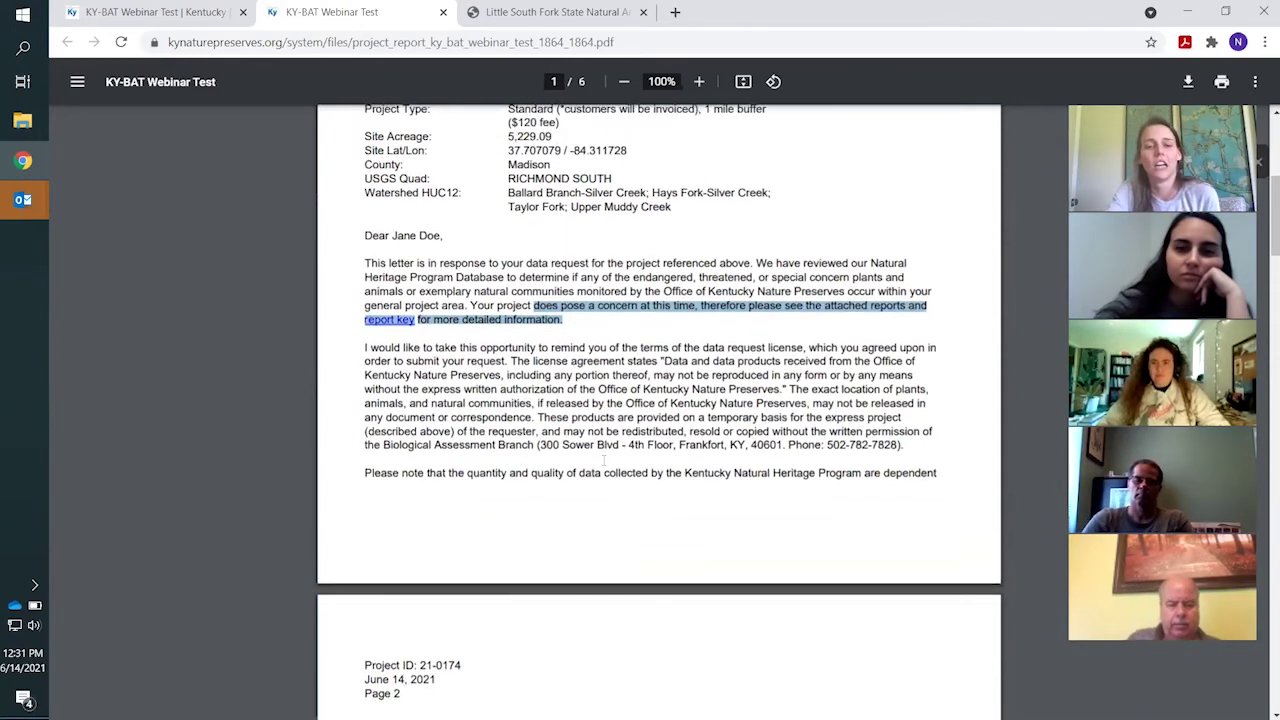
scroll(603, 460, down, 5)
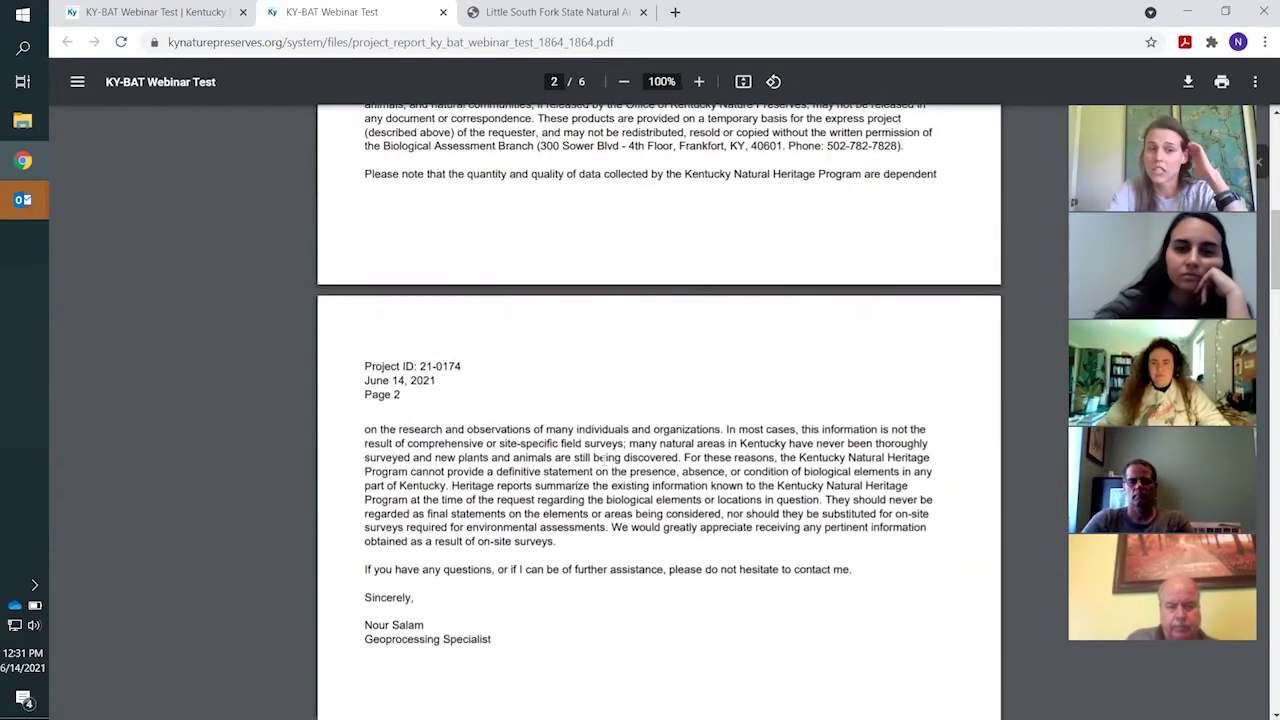
scroll(603, 460, down, 7)
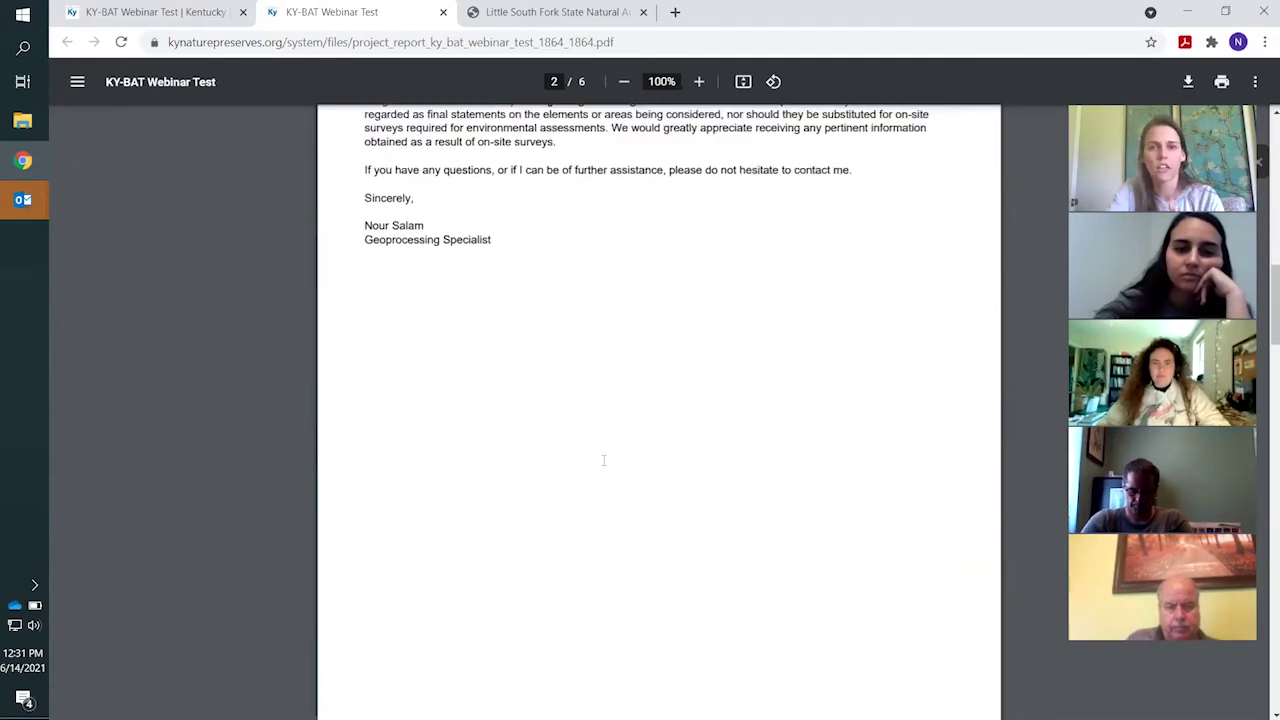
scroll(604, 460, down, 3)
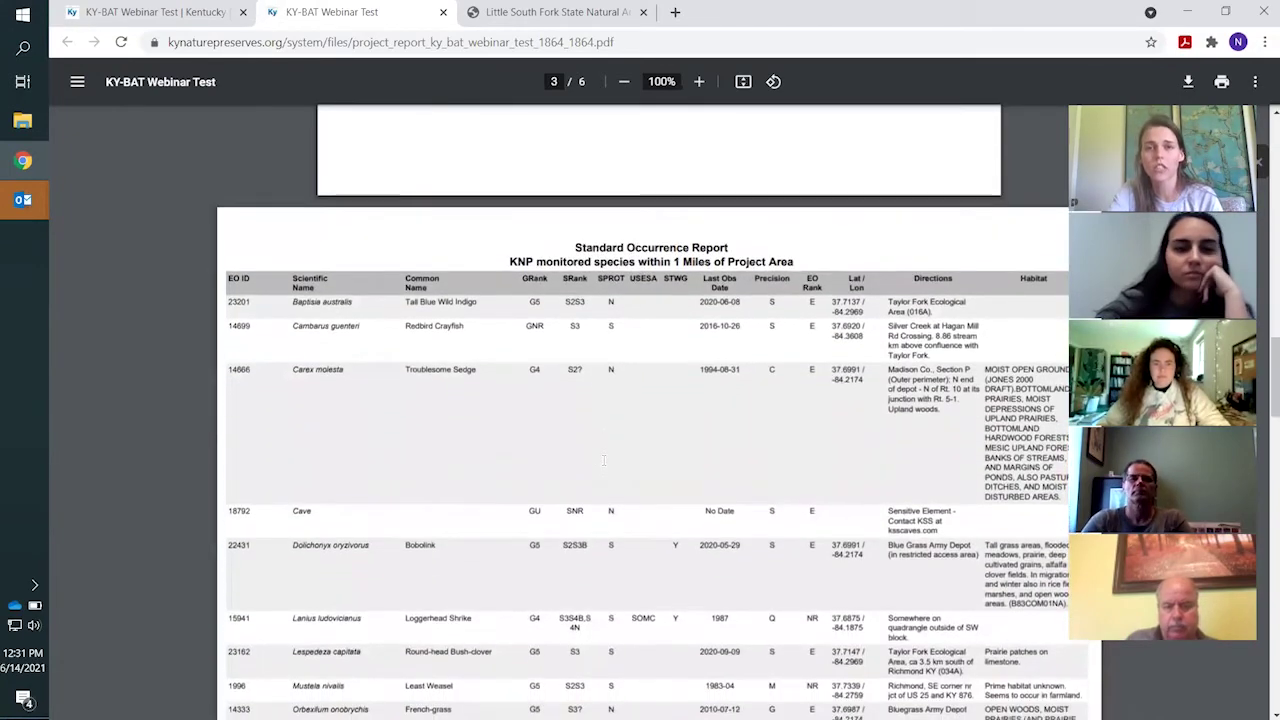
scroll(604, 458, down, 1)
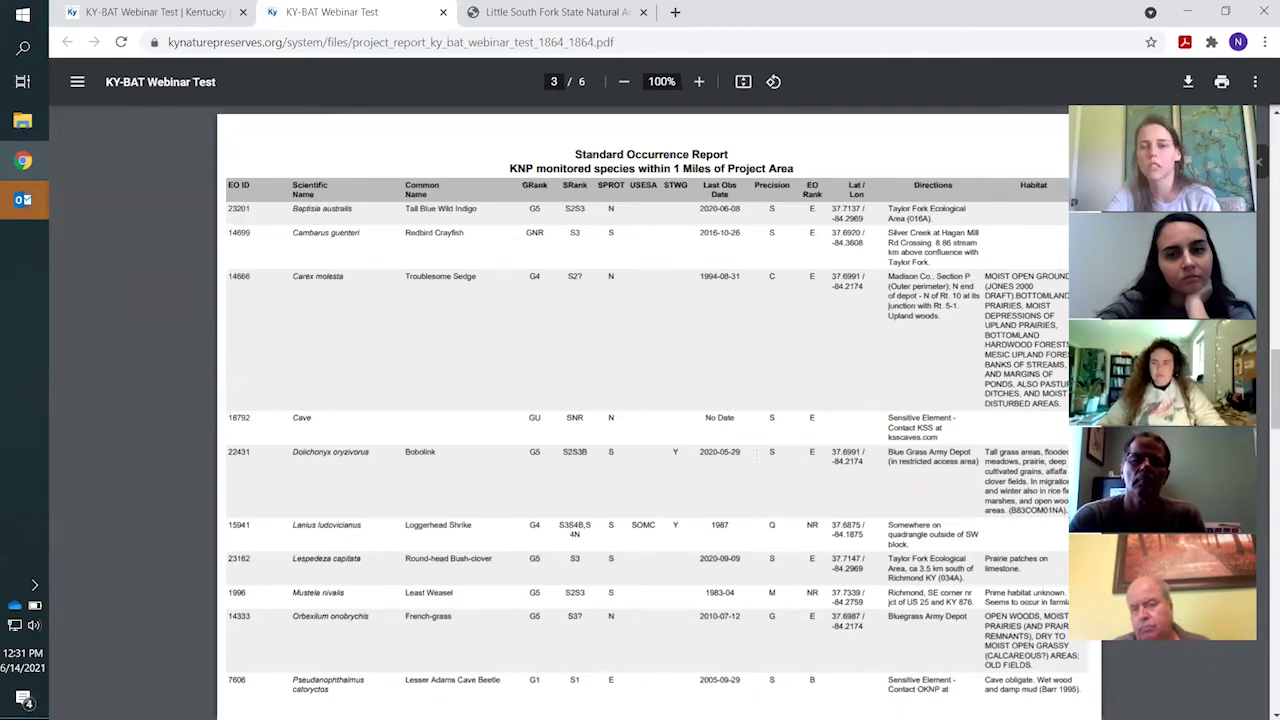
scroll(955, 535, down, 2)
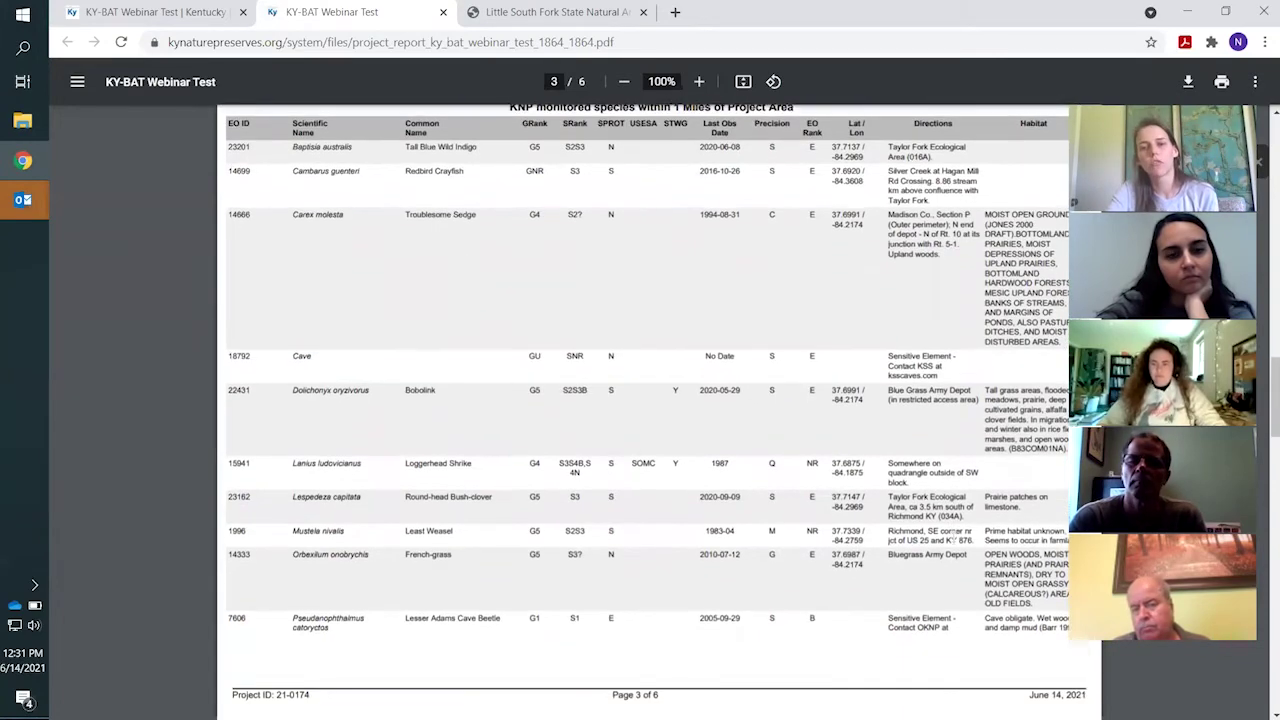
scroll(935, 552, down, 2)
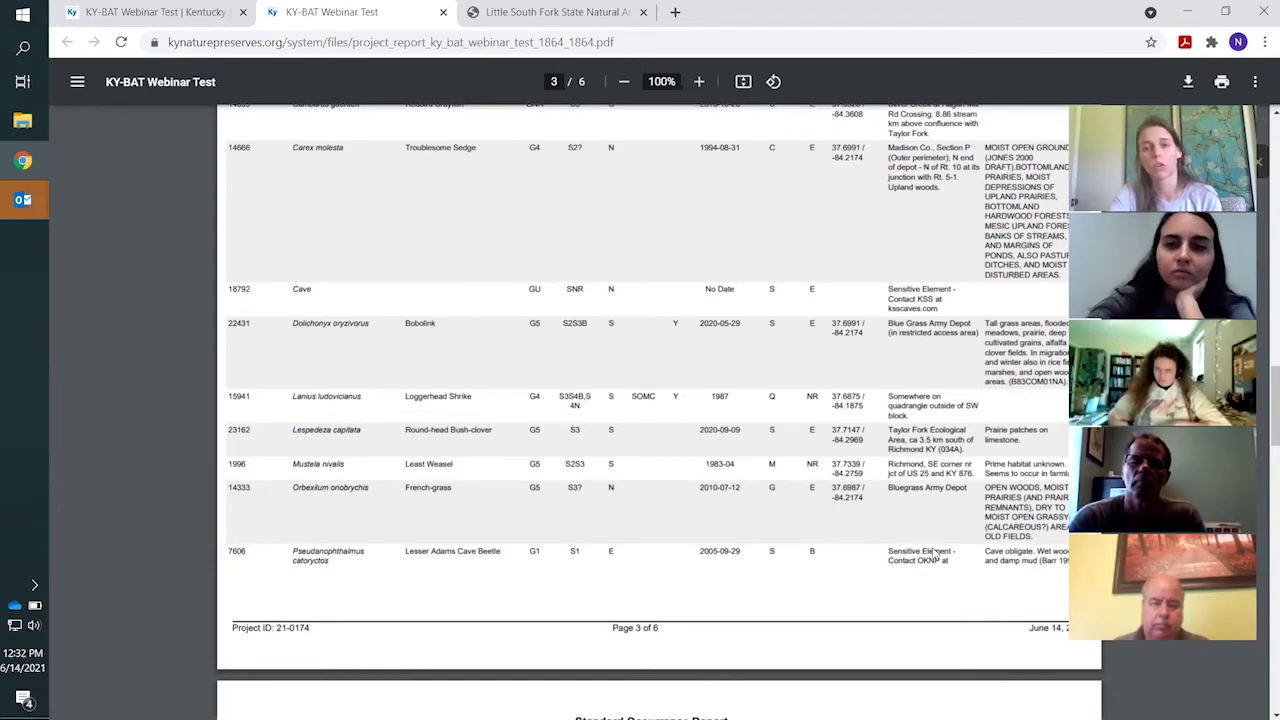
Highlight the sensitive-element contact note in the Directions column for the Lesser Adams Cave Beetle, then clear the selection
scroll(933, 553, down, 1)
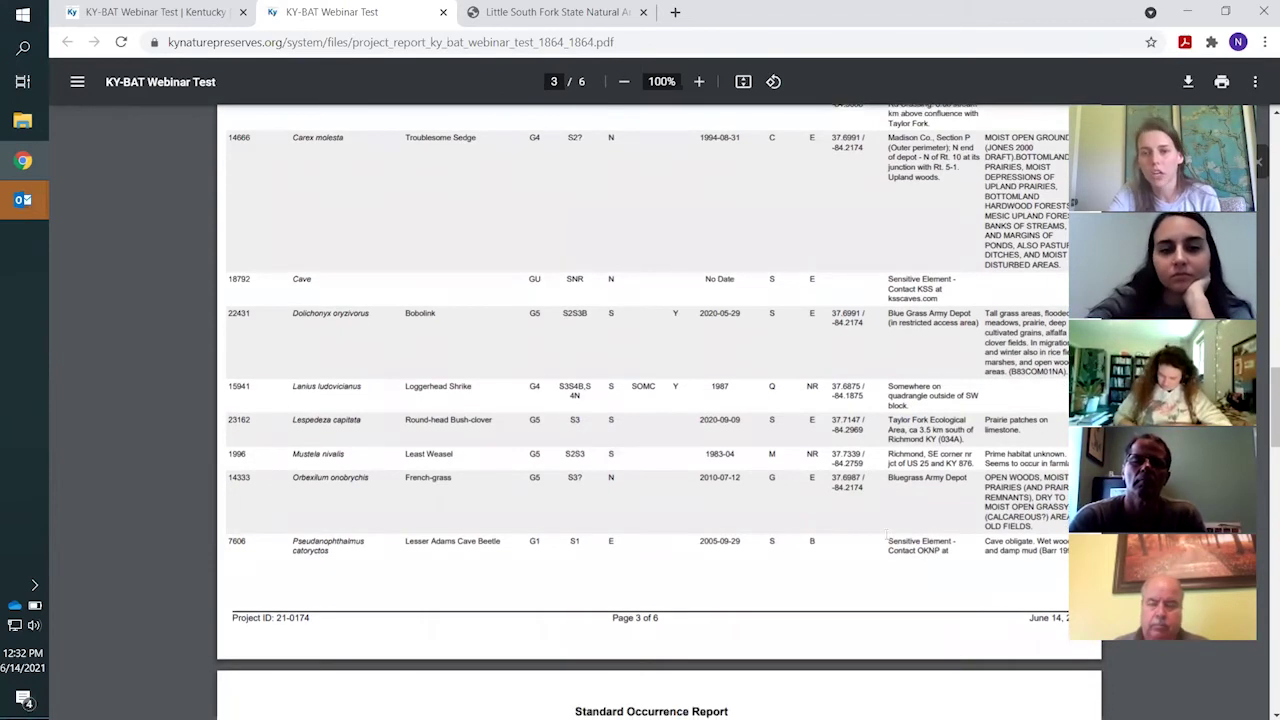
drag(889, 541, 958, 557)
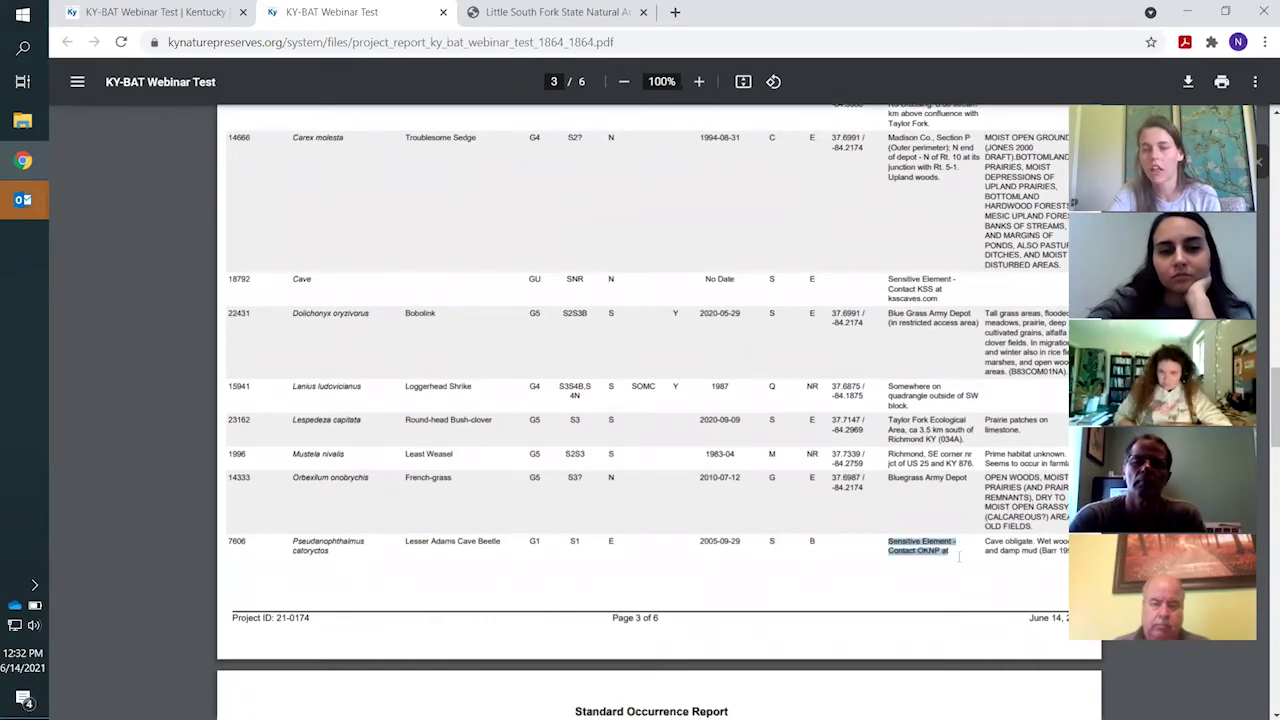
scroll(958, 557, down, 3)
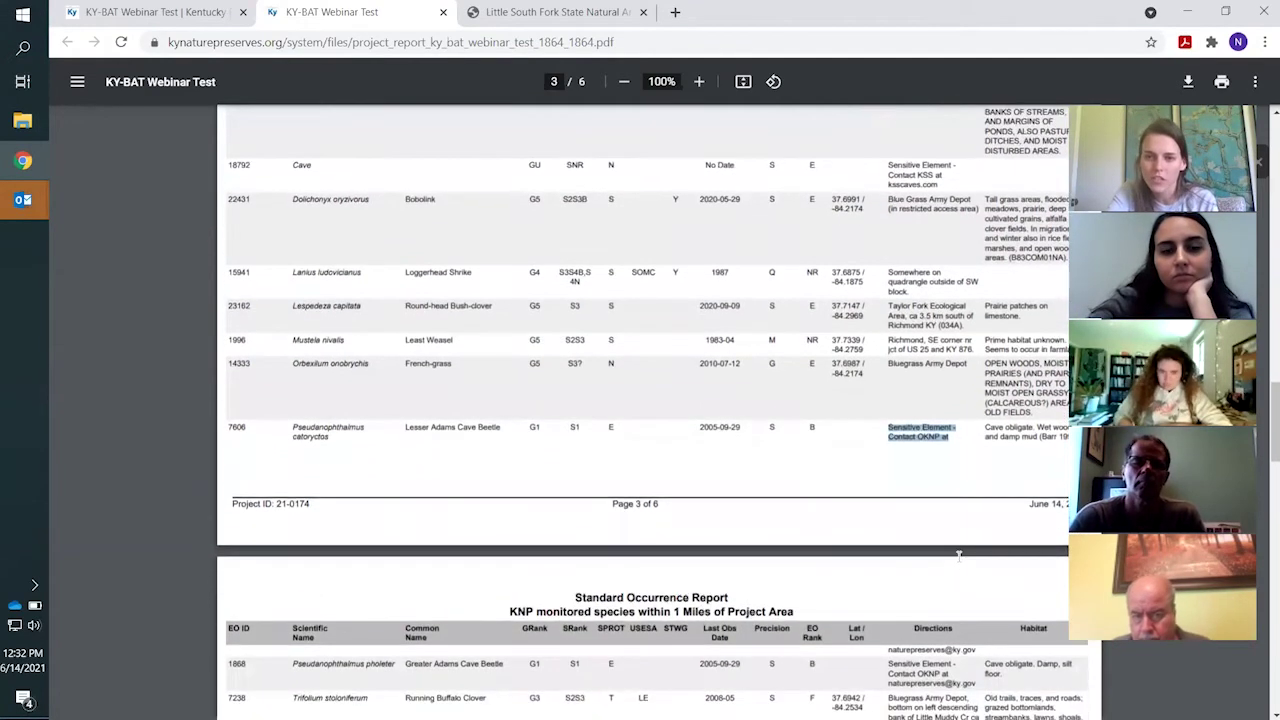
scroll(959, 556, down, 1)
click(966, 622)
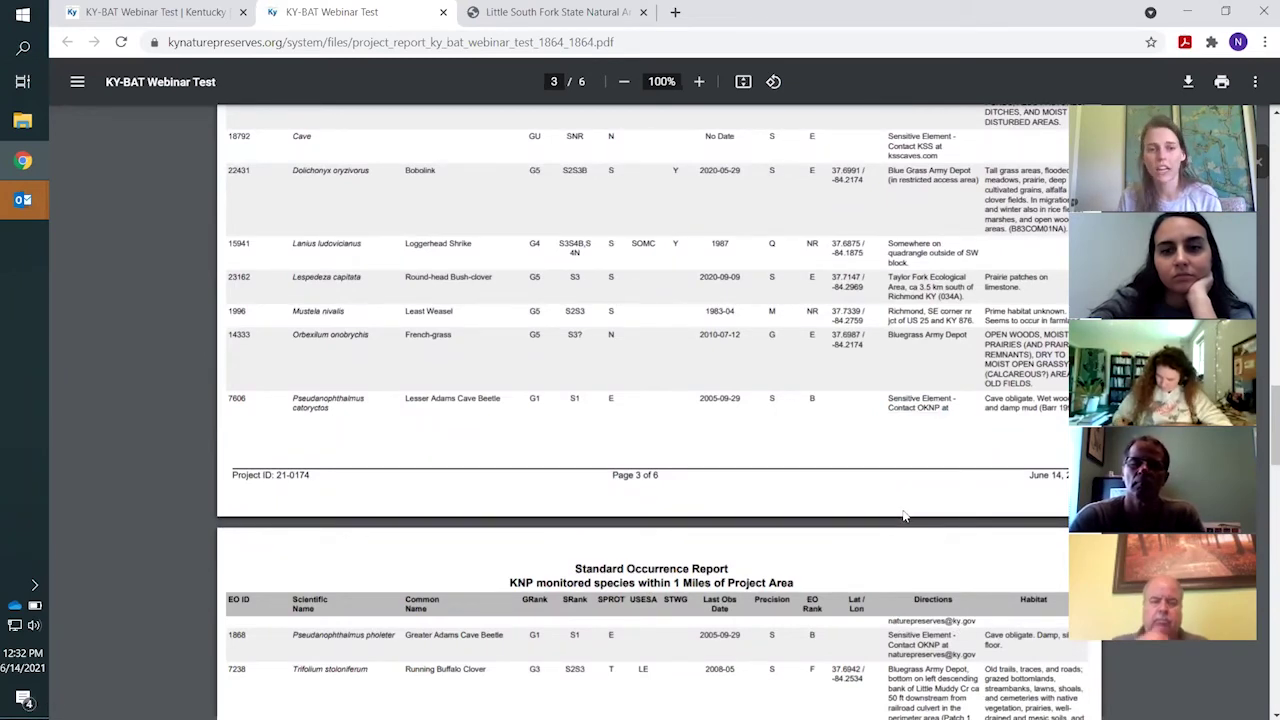
Read the remaining monitored species records on page 4 of the Standard Occurrence Report, from Greater Adams Cave Beetle to Horned Pondweed
scroll(903, 516, down, 3)
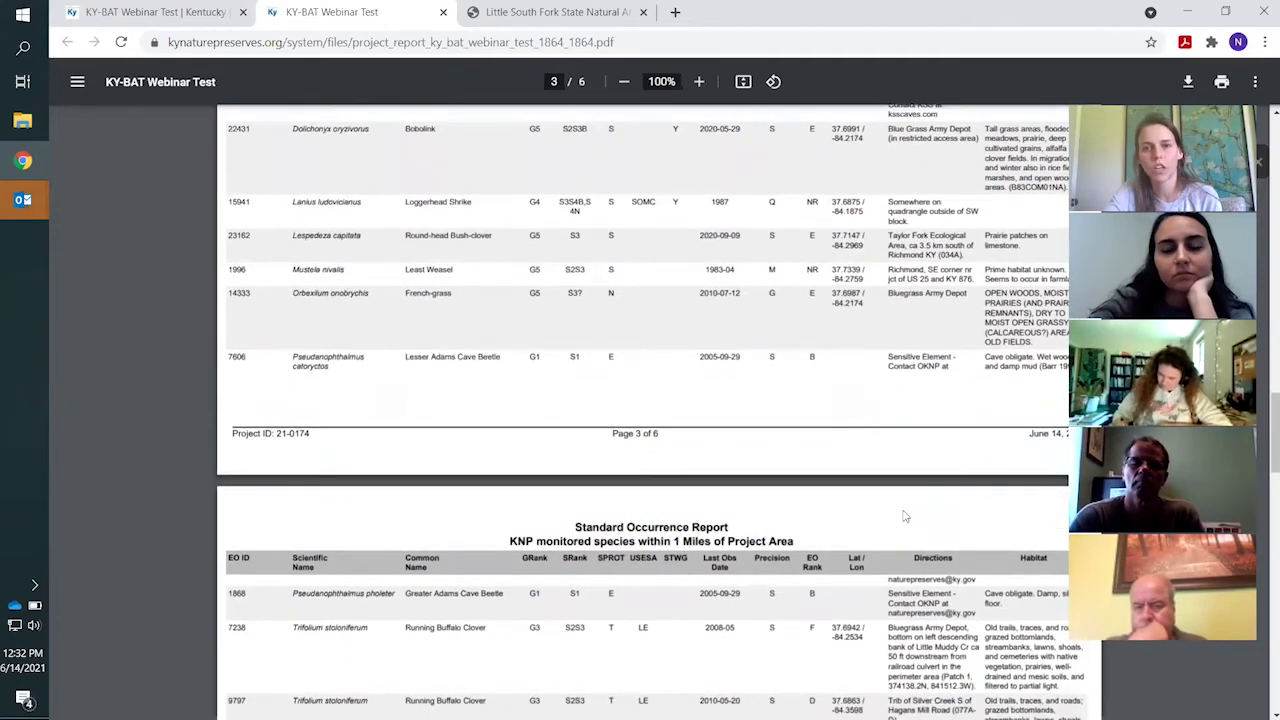
scroll(903, 516, down, 3)
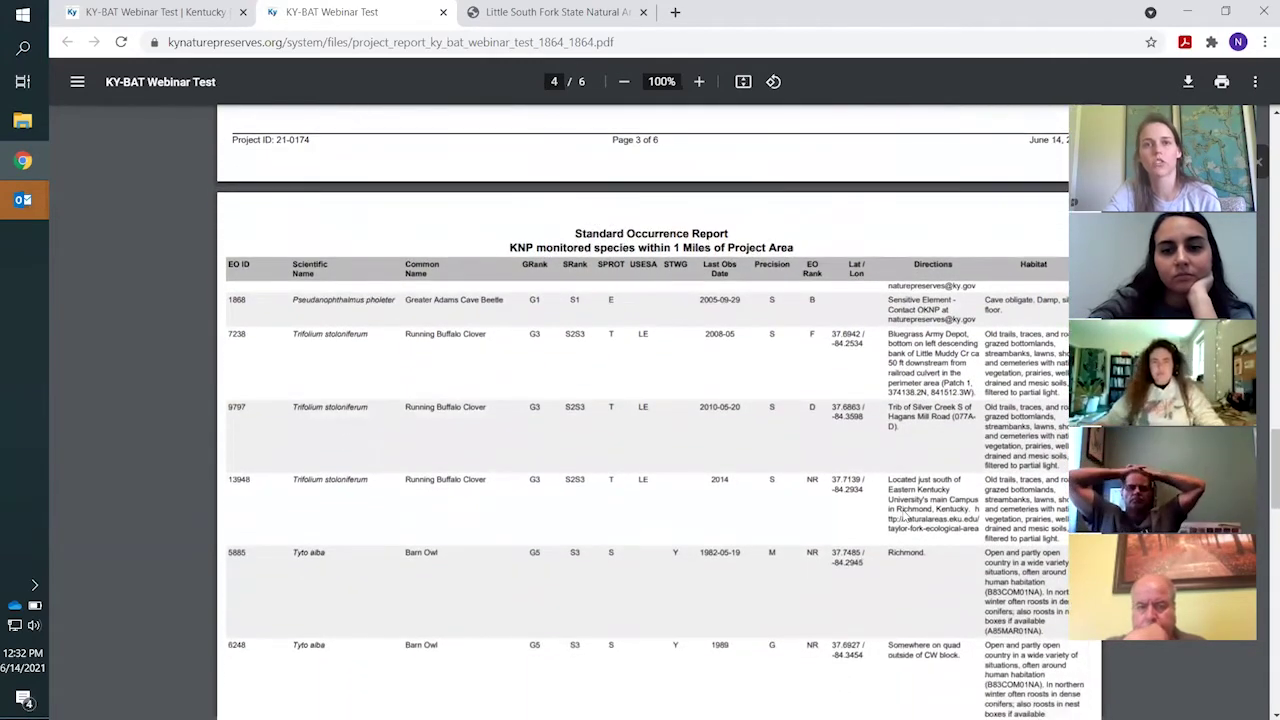
scroll(903, 516, down, 3)
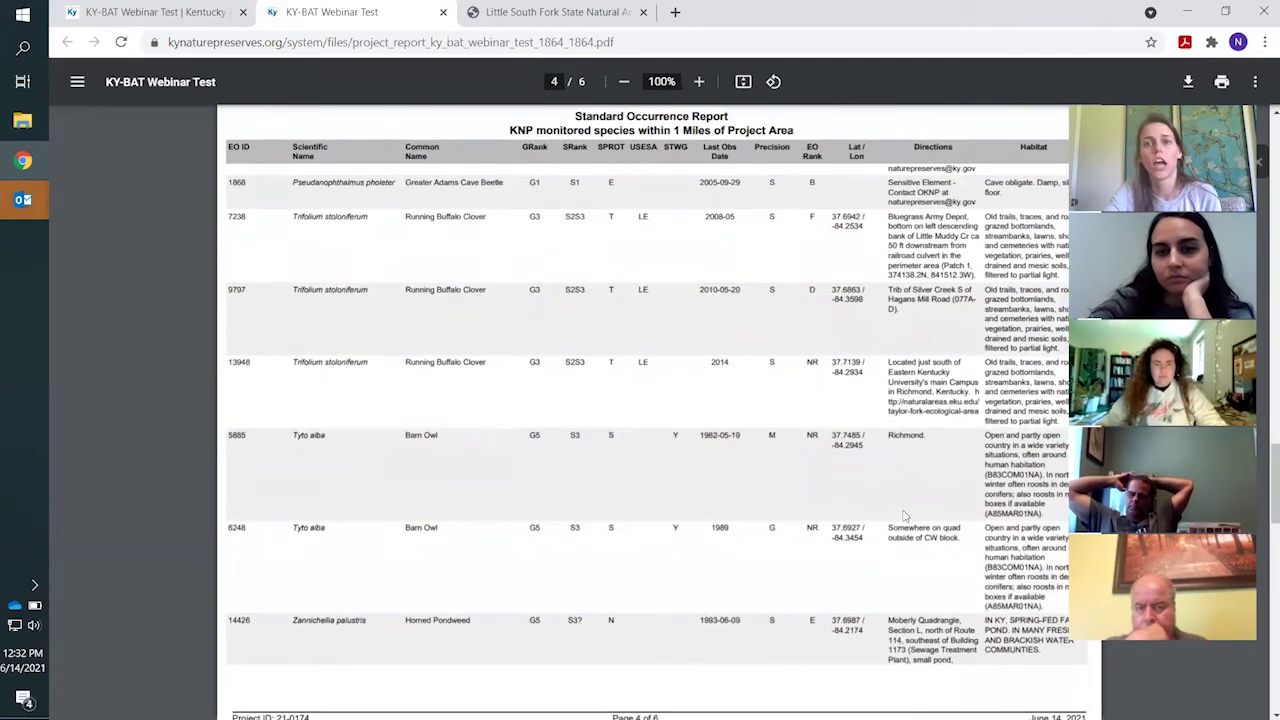
scroll(903, 516, down, 3)
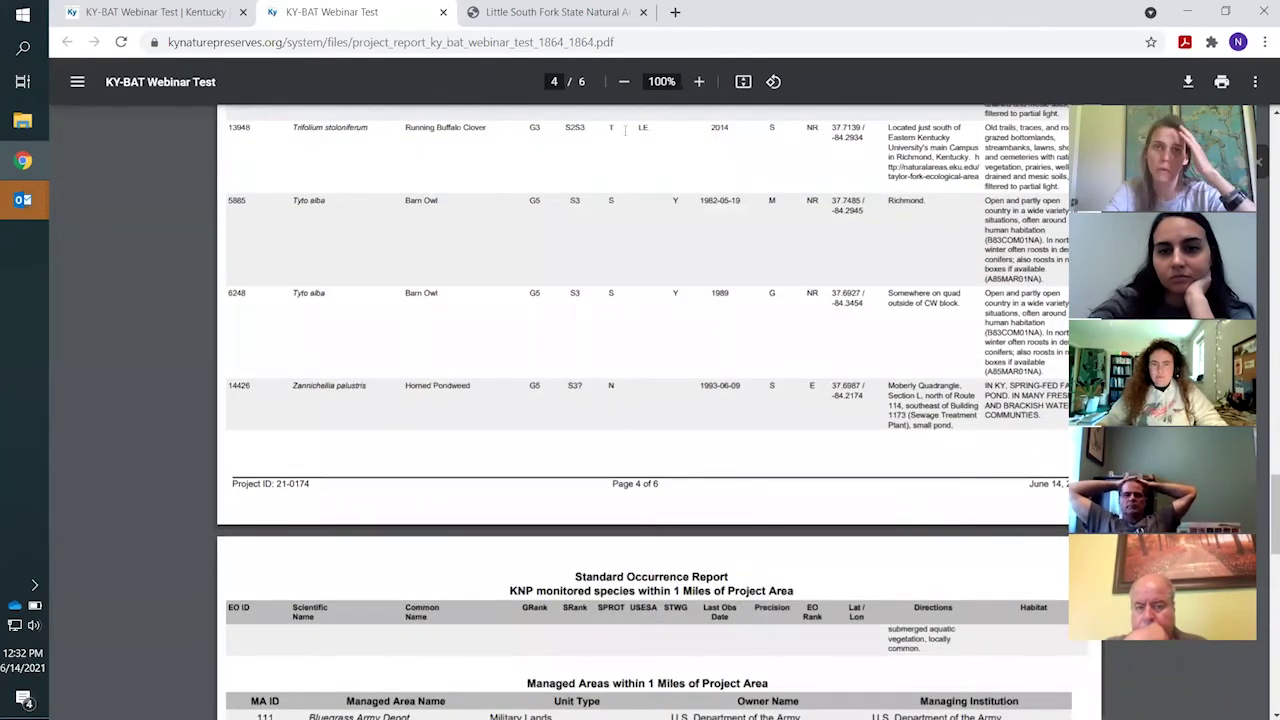
Review the managed areas, significant biodiversity and bat habitat tables, and examine the project boundary map on the report's last page
scroll(660, 338, down, 6)
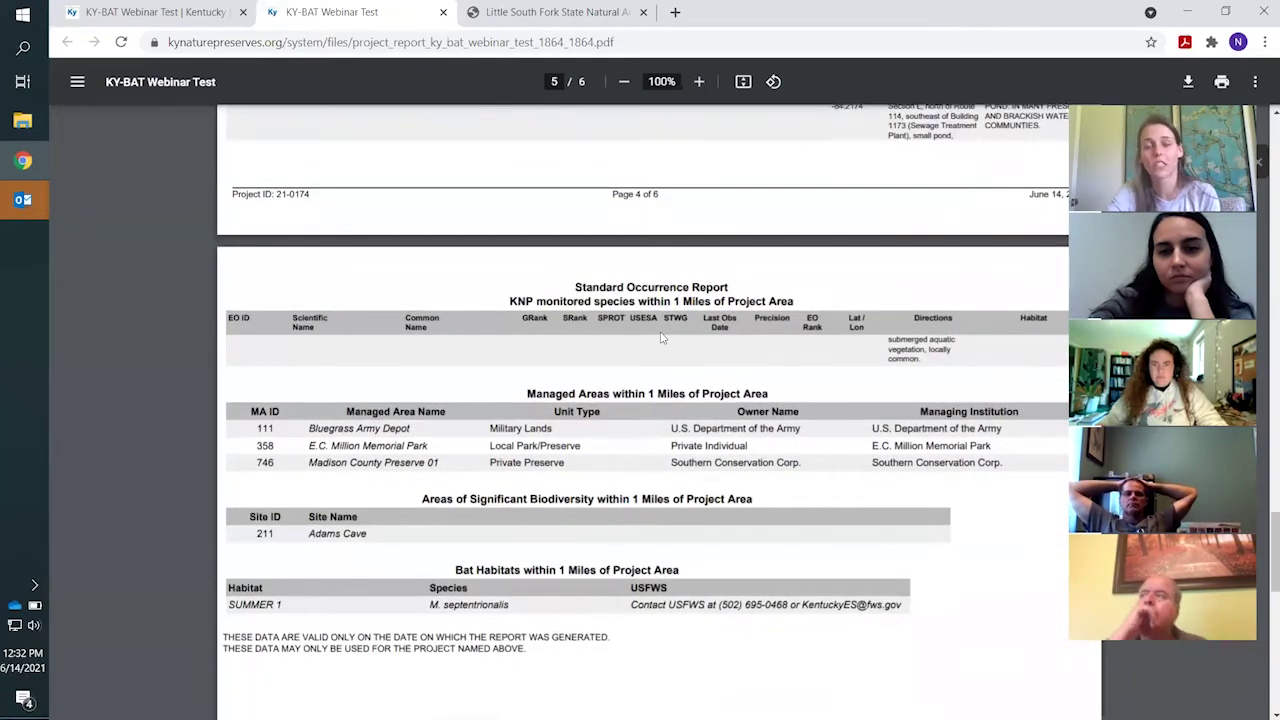
scroll(660, 338, down, 1)
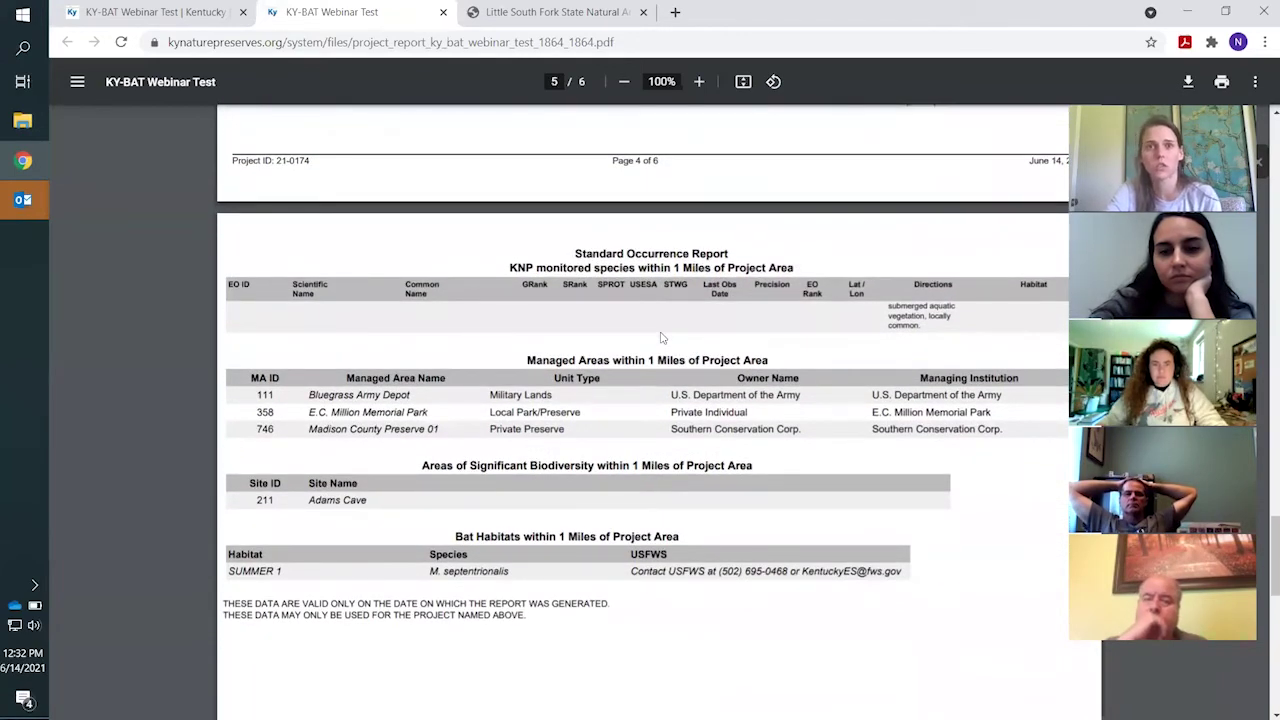
scroll(660, 338, down, 1)
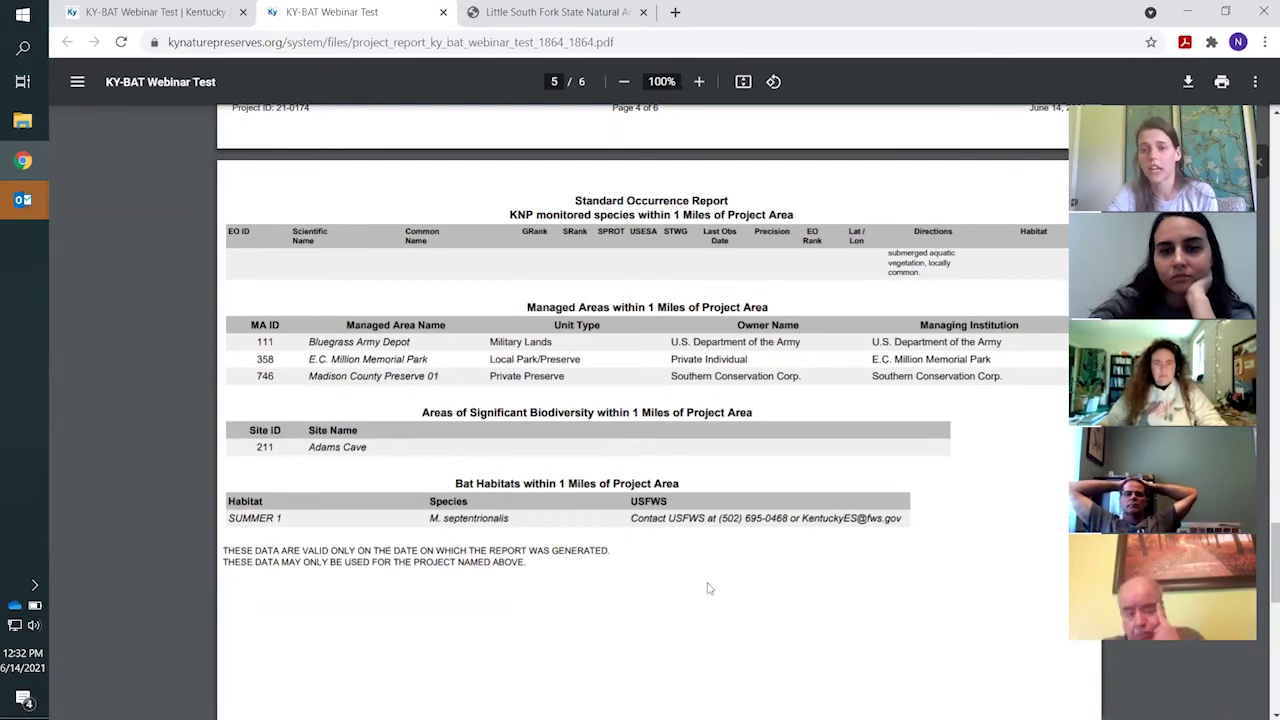
scroll(708, 589, down, 3)
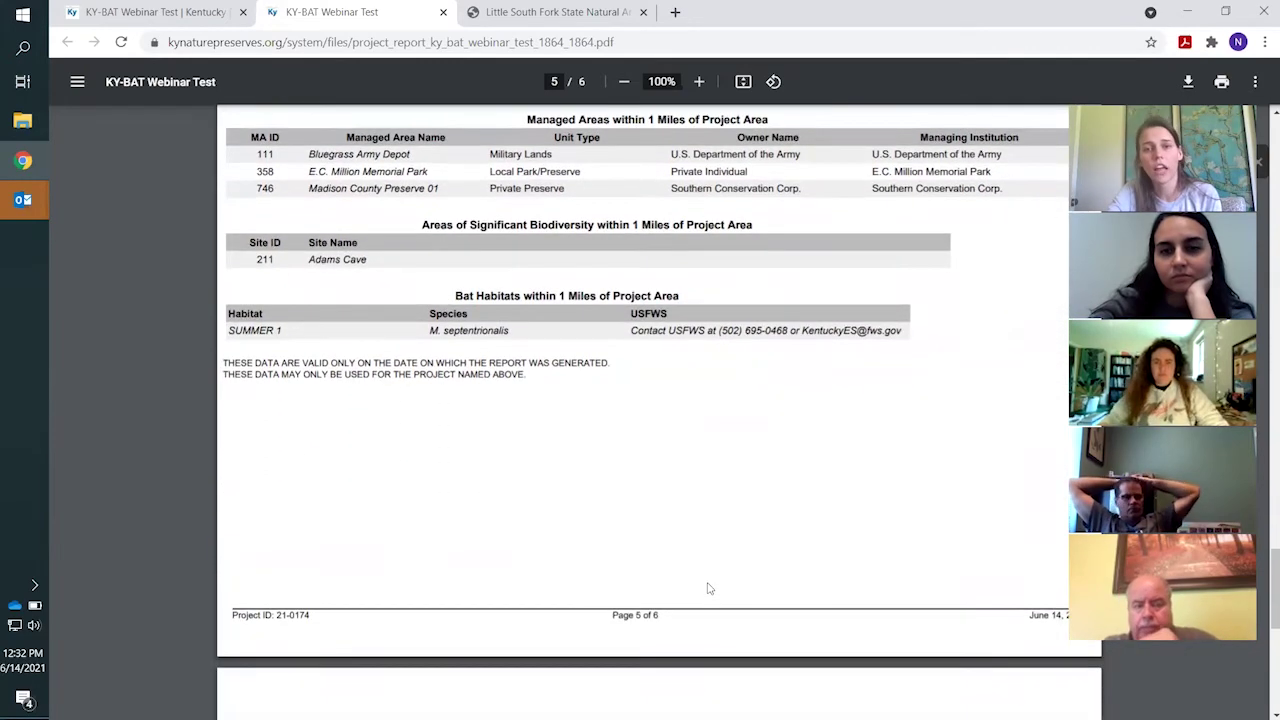
scroll(708, 589, down, 9)
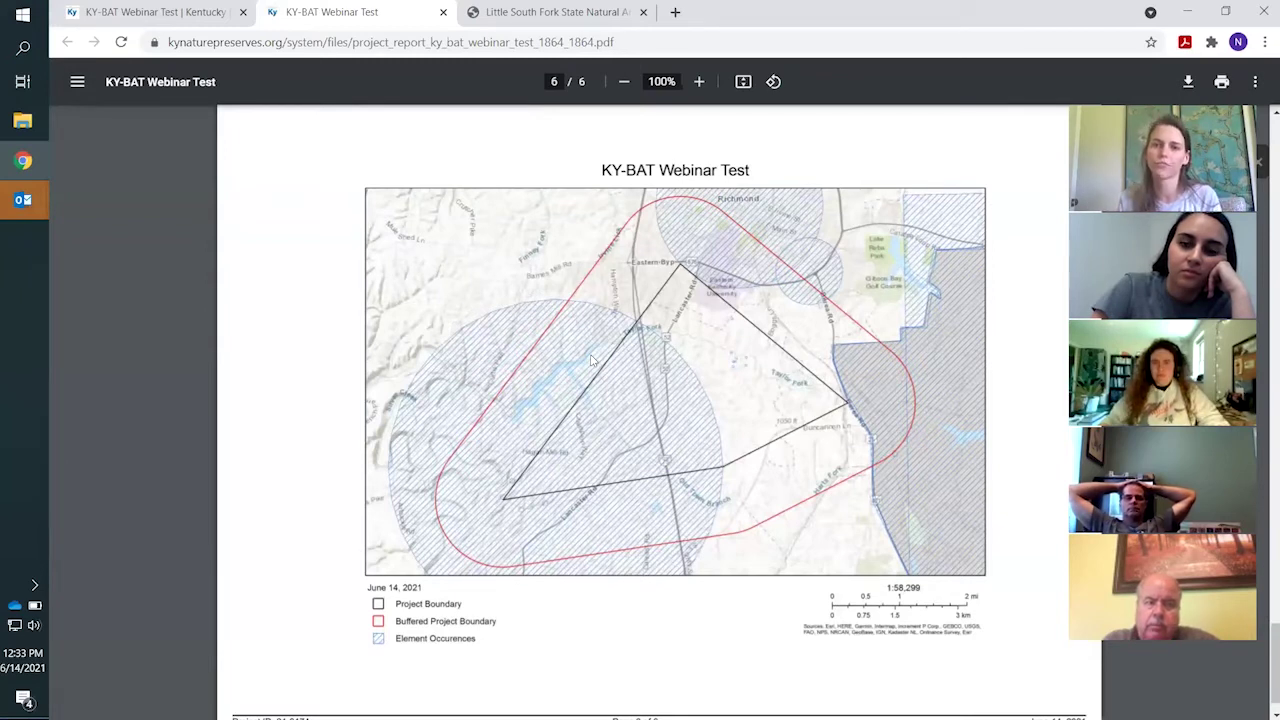
scroll(591, 361, down, 1)
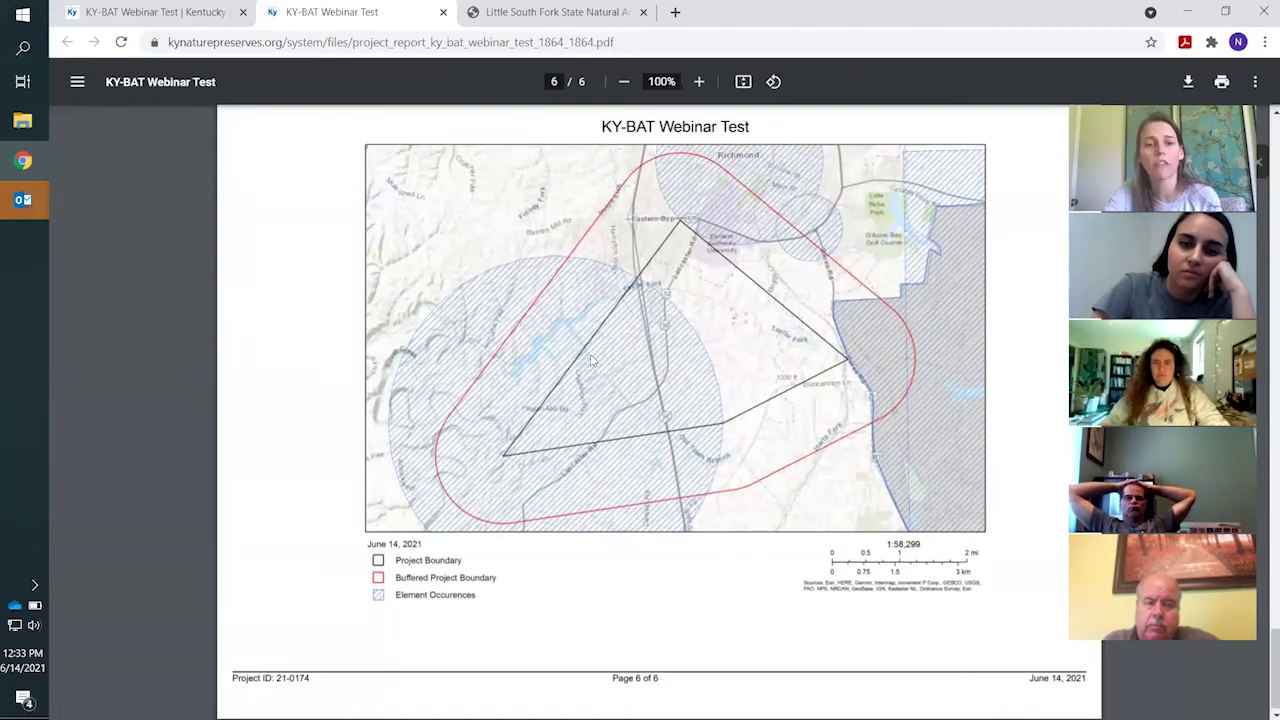